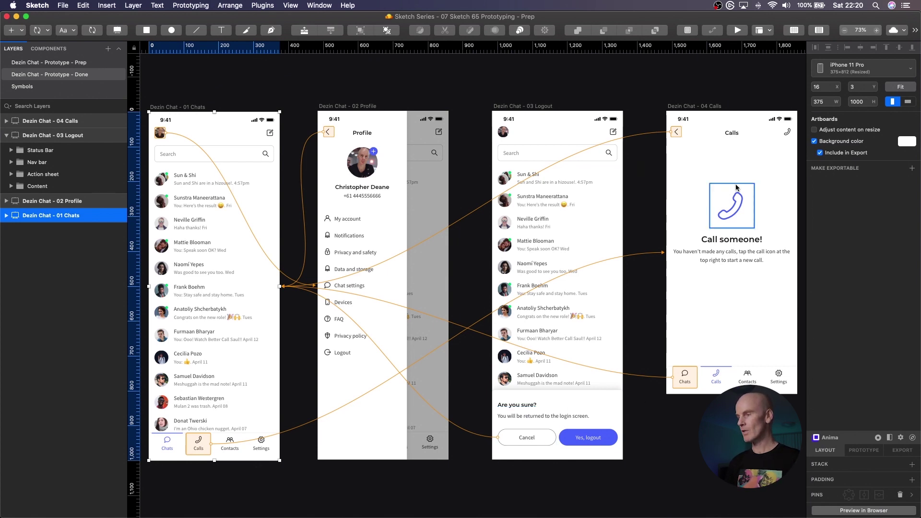
Scroll across the Done page to review the four linked Dezin Chat screens
{"action": "scroll", "coordinate": [484, 136], "scroll_direction": "left", "scroll_amount": 1}
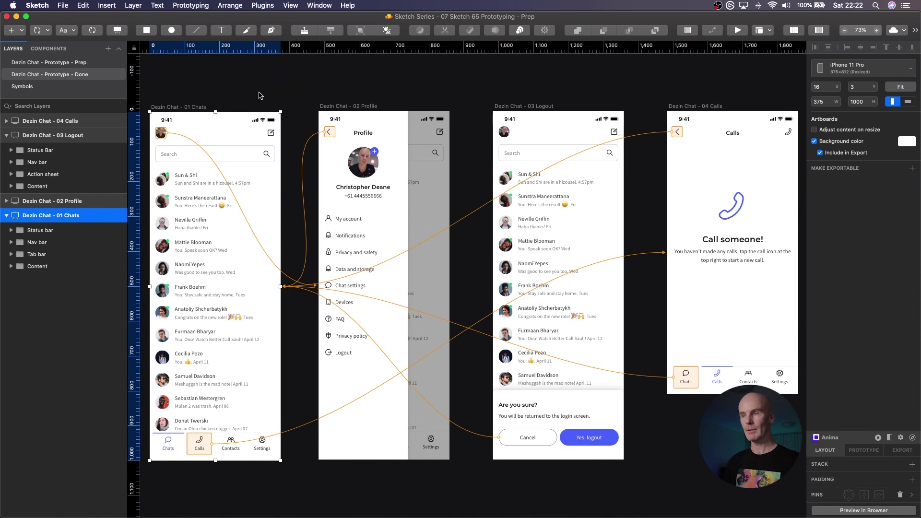
Preview the Chats screen and check that the avatar opens and closes Profile
{"action": "left_click", "coordinate": [738, 31]}
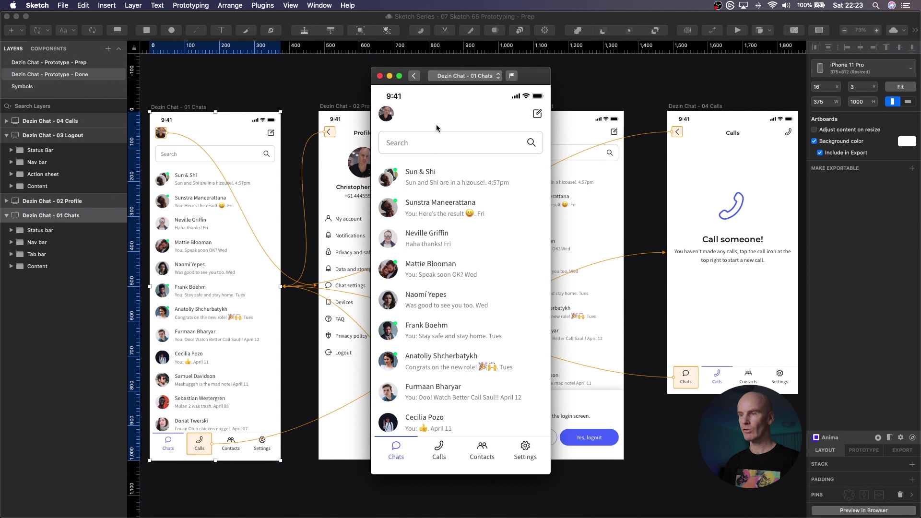
{"action": "scroll", "coordinate": [464, 180], "scroll_direction": "down", "scroll_amount": 3}
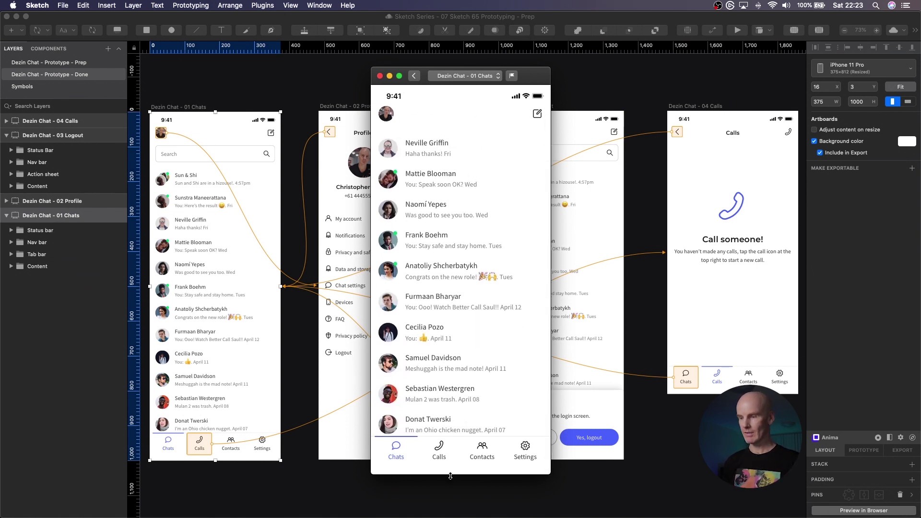
{"action": "scroll", "coordinate": [451, 187], "scroll_direction": "up", "scroll_amount": 3}
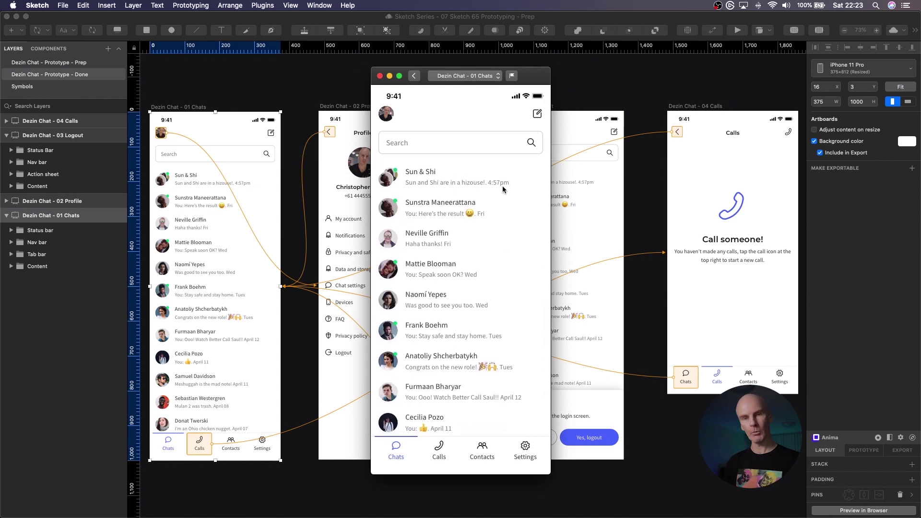
{"action": "scroll", "coordinate": [503, 188], "scroll_direction": "down", "scroll_amount": 3}
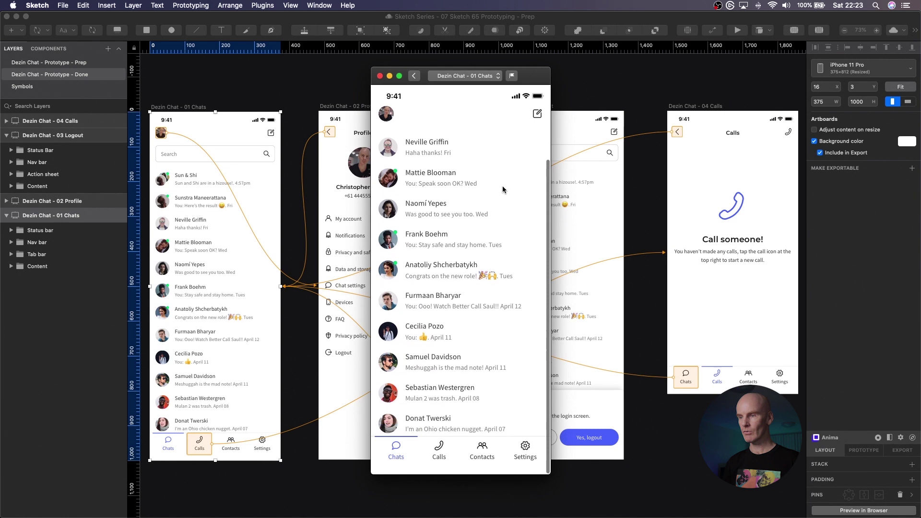
{"action": "left_click", "coordinate": [388, 116]}
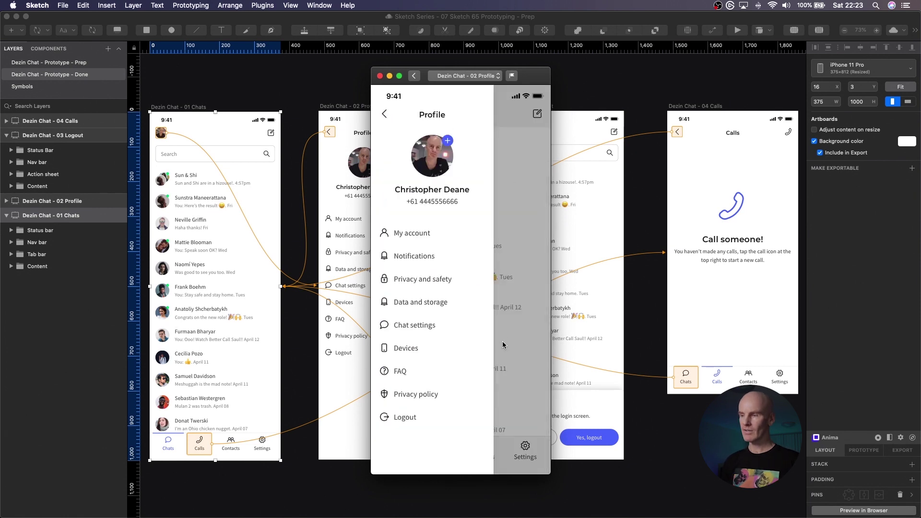
{"action": "scroll", "coordinate": [503, 344], "scroll_direction": "up", "scroll_amount": 3}
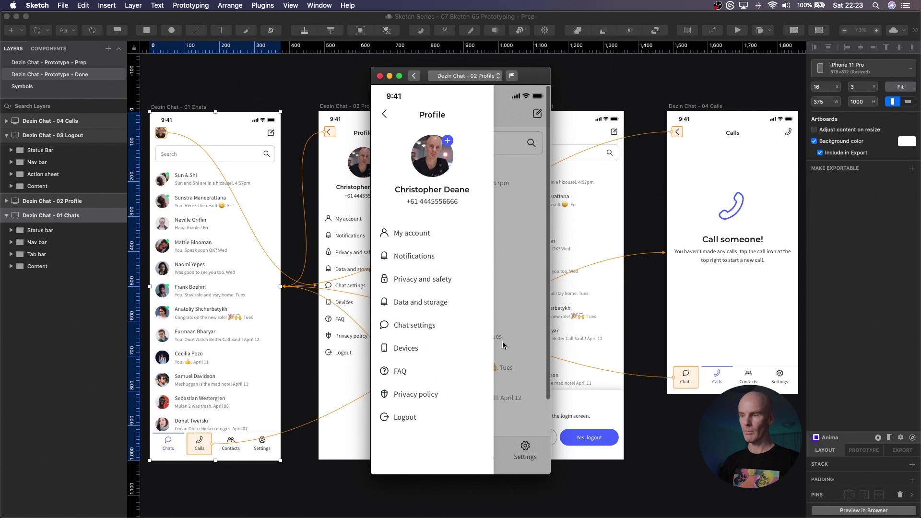
{"action": "left_click", "coordinate": [385, 116]}
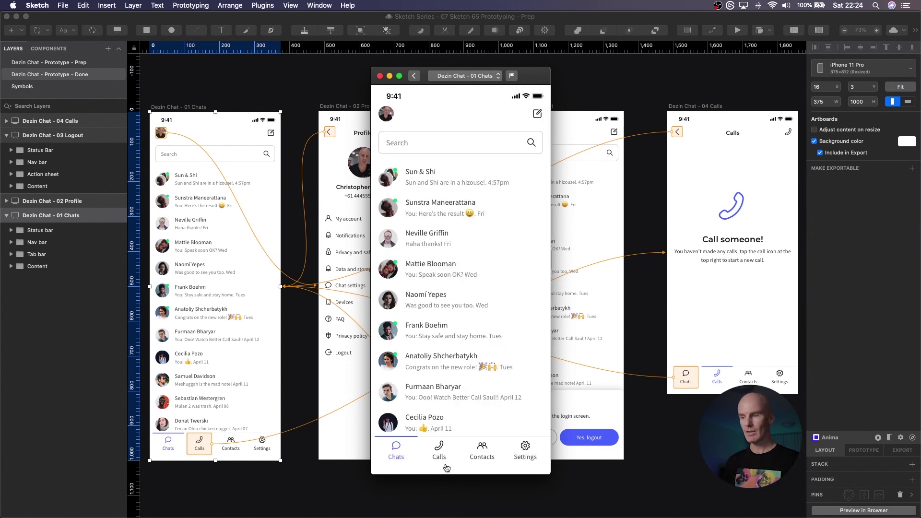
Test the Calls tab, then open the logout confirmation from Profile and cancel it
{"action": "left_click", "coordinate": [439, 447]}
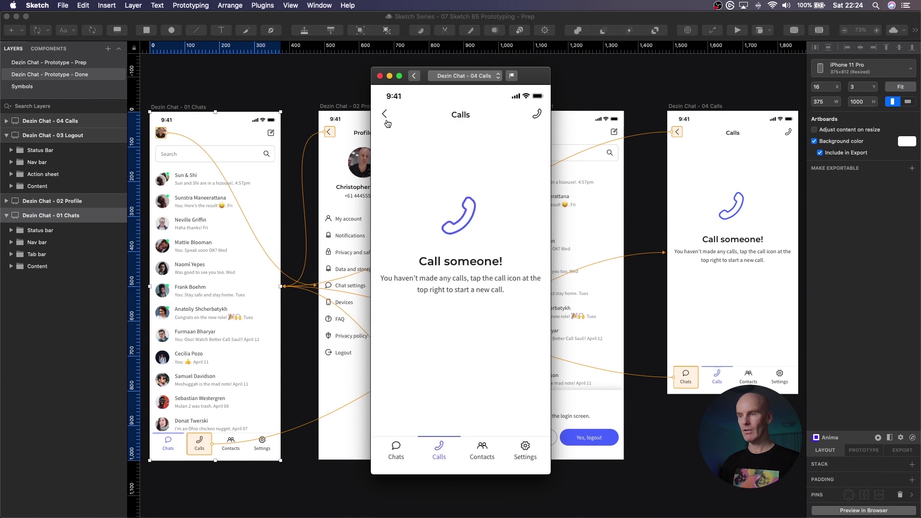
{"action": "left_click", "coordinate": [385, 114]}
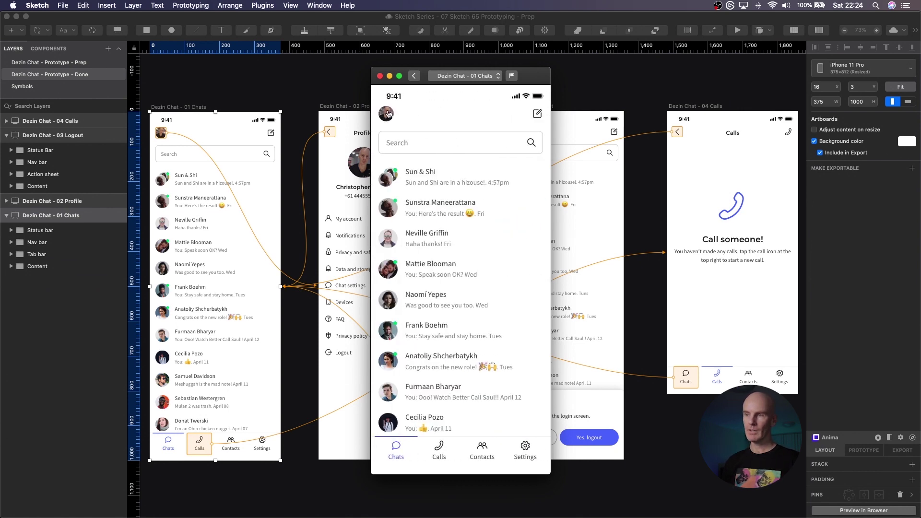
{"action": "left_click", "coordinate": [388, 114]}
{"action": "scroll", "coordinate": [519, 323], "scroll_direction": "down", "scroll_amount": 3}
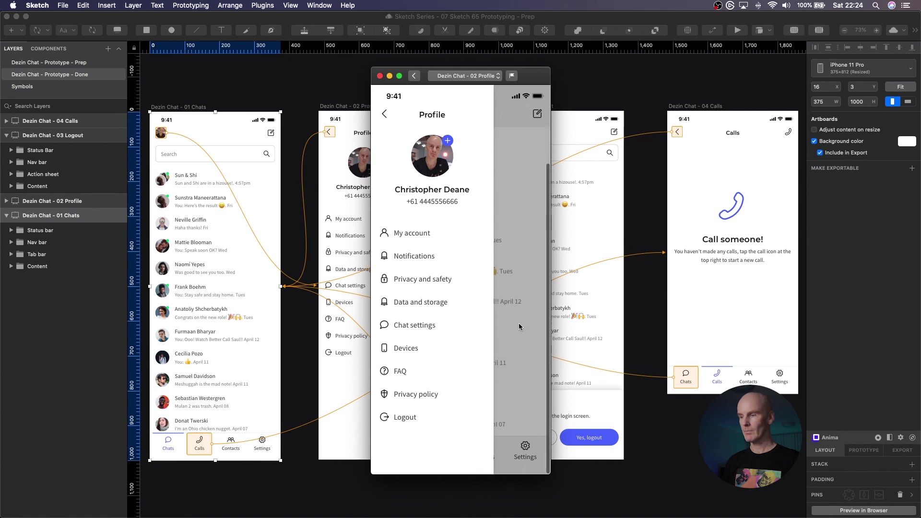
{"action": "left_click", "coordinate": [401, 417]}
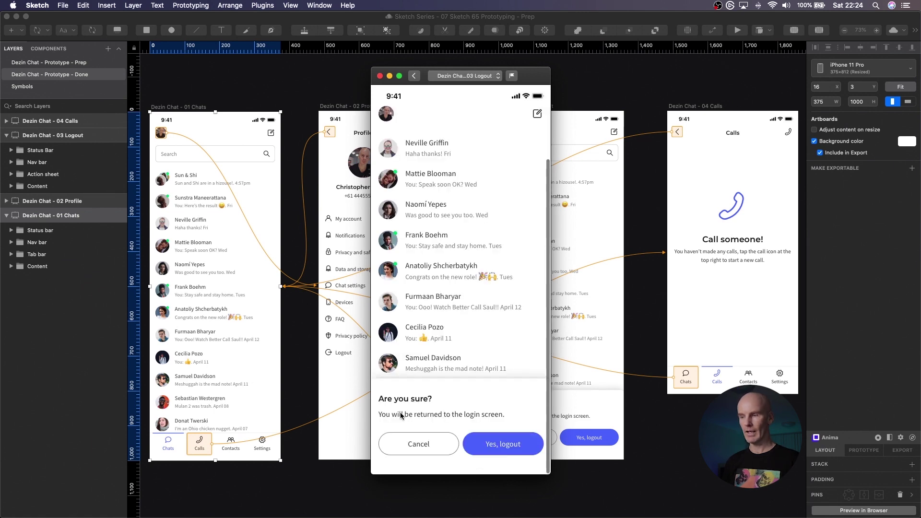
{"action": "scroll", "coordinate": [463, 197], "scroll_direction": "up", "scroll_amount": 3}
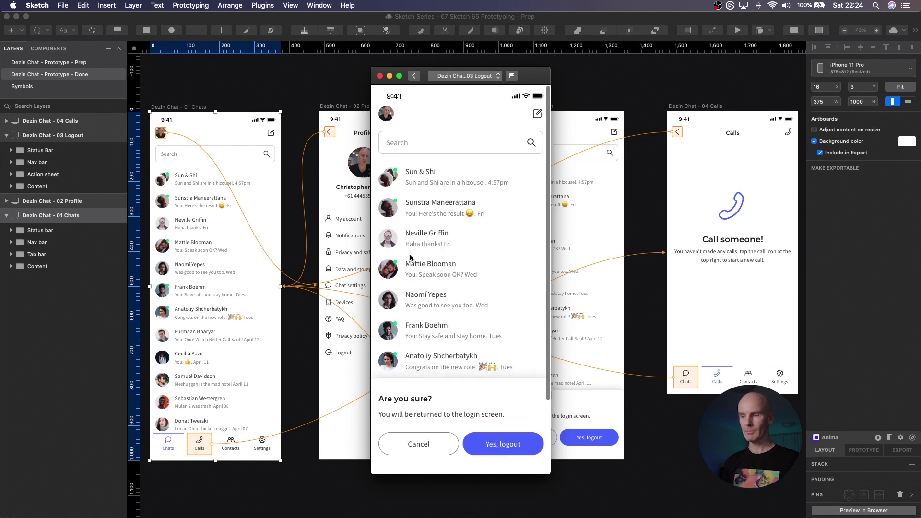
{"action": "left_click", "coordinate": [413, 447]}
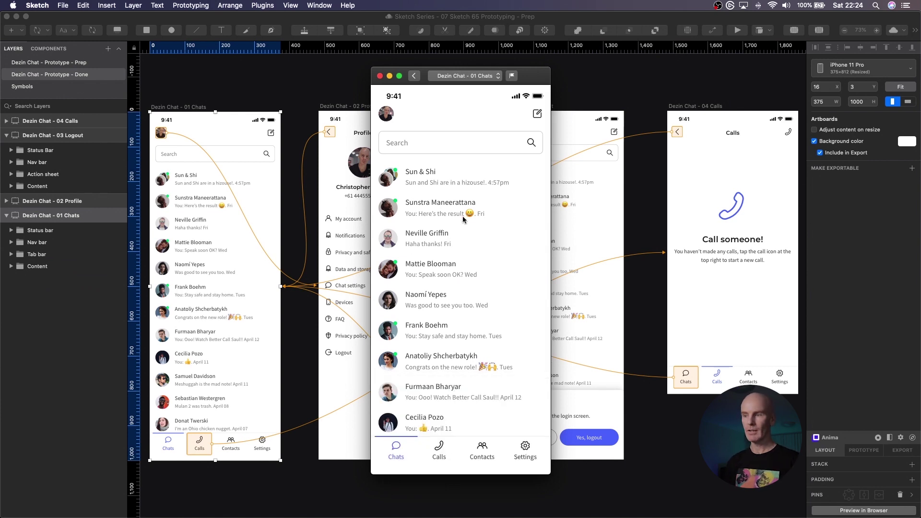
Run through Calls, Profile and the logout confirmation again, then close the preview
{"action": "left_click", "coordinate": [439, 449]}
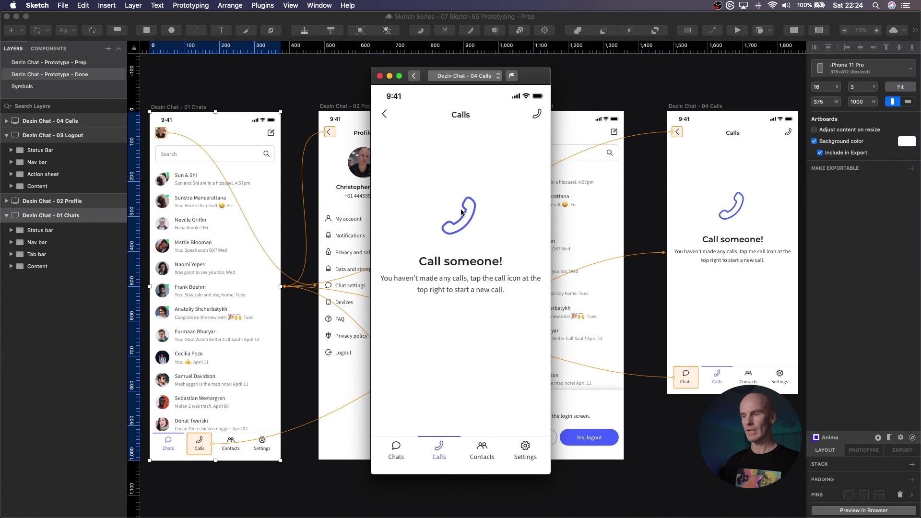
{"action": "left_click", "coordinate": [384, 115]}
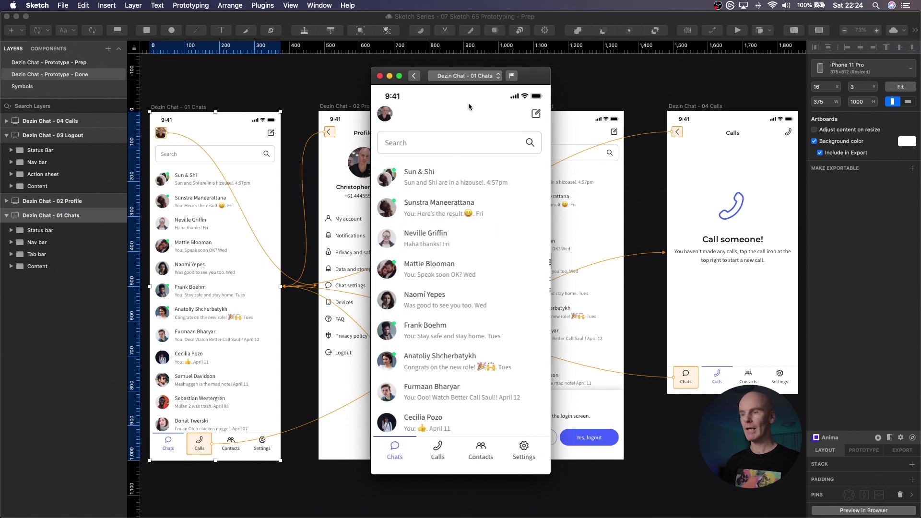
{"action": "left_click", "coordinate": [388, 119]}
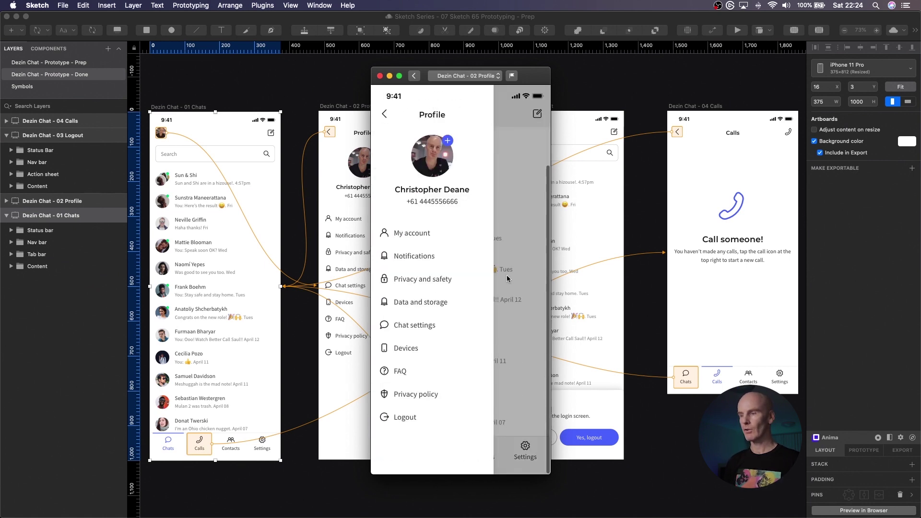
{"action": "left_click", "coordinate": [406, 416]}
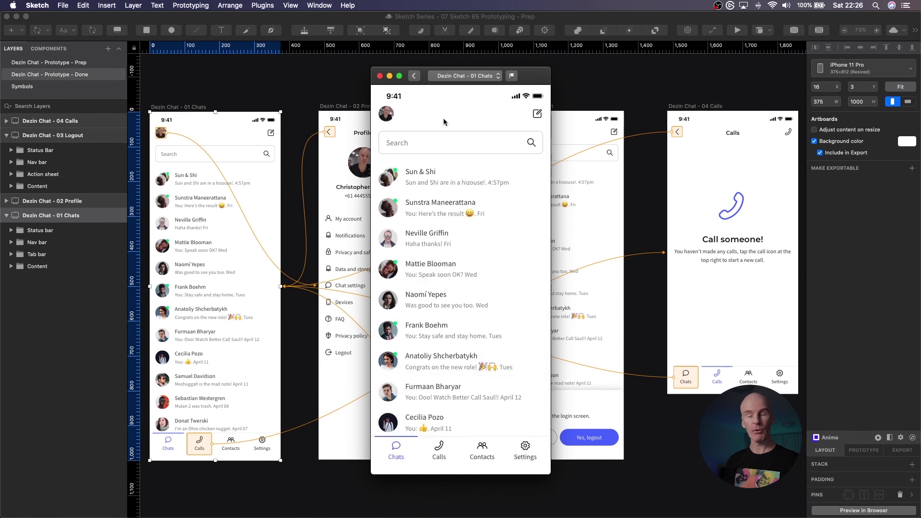
{"action": "left_click", "coordinate": [379, 77]}
Switch to the Dezin Chat - Prototype - Prep page and preview its unlinked 01 Chats screen
{"action": "left_click", "coordinate": [67, 75]}
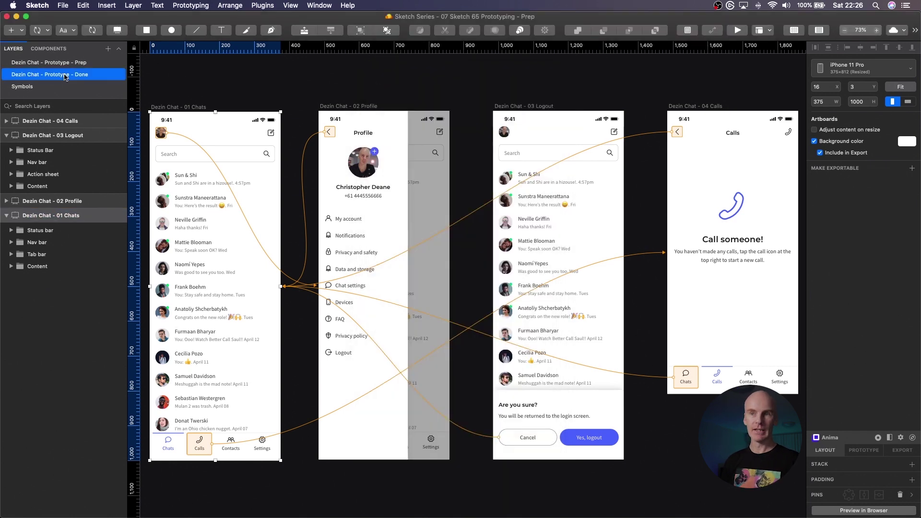
{"action": "double_click", "coordinate": [65, 75]}
{"action": "left_click", "coordinate": [66, 62]}
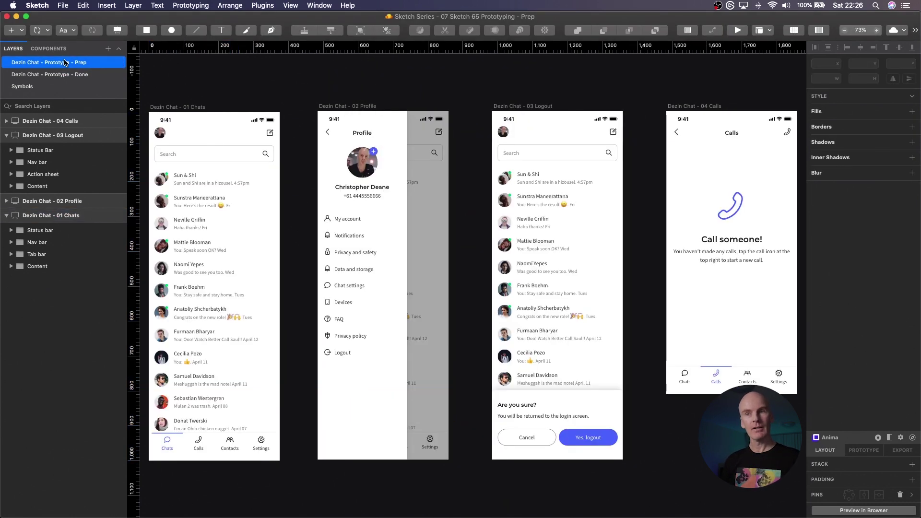
{"action": "left_click", "coordinate": [50, 216]}
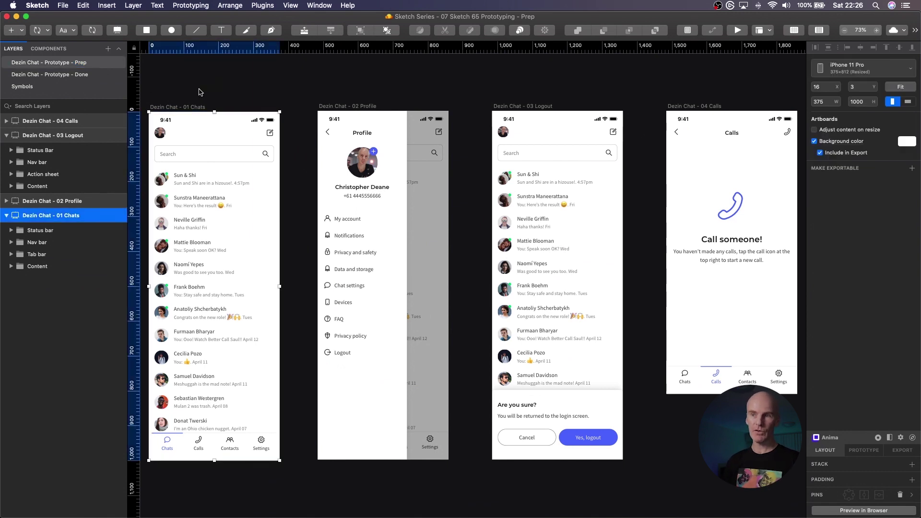
{"action": "left_click", "coordinate": [738, 30]}
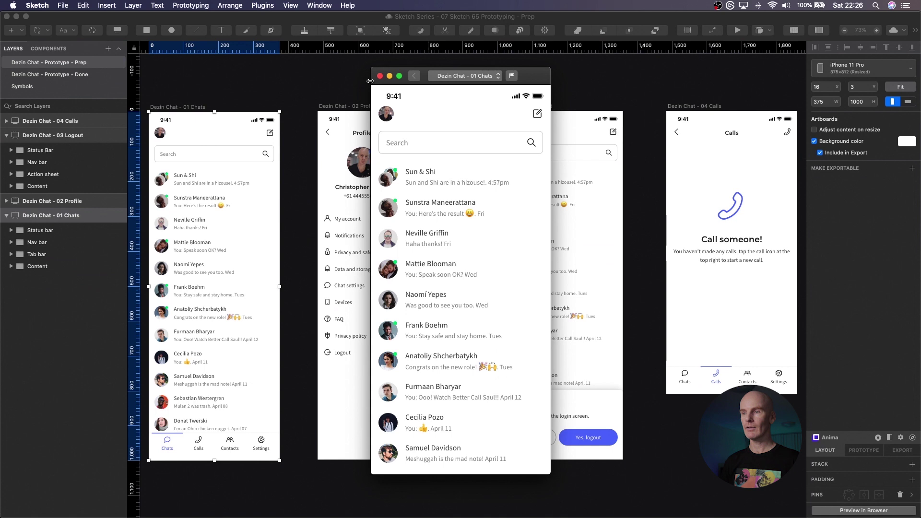
{"action": "scroll", "coordinate": [442, 214], "scroll_direction": "down", "scroll_amount": 3}
{"action": "scroll", "coordinate": [442, 214], "scroll_direction": "up", "scroll_amount": 3}
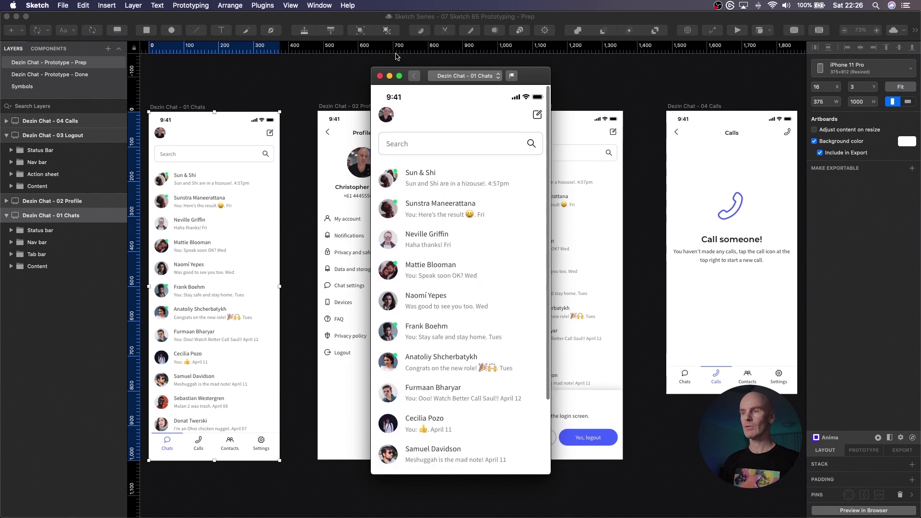
{"action": "left_click", "coordinate": [379, 77]}
Preview the 02 Profile artboard, close it, and clear the canvas selection
{"action": "left_click", "coordinate": [368, 108]}
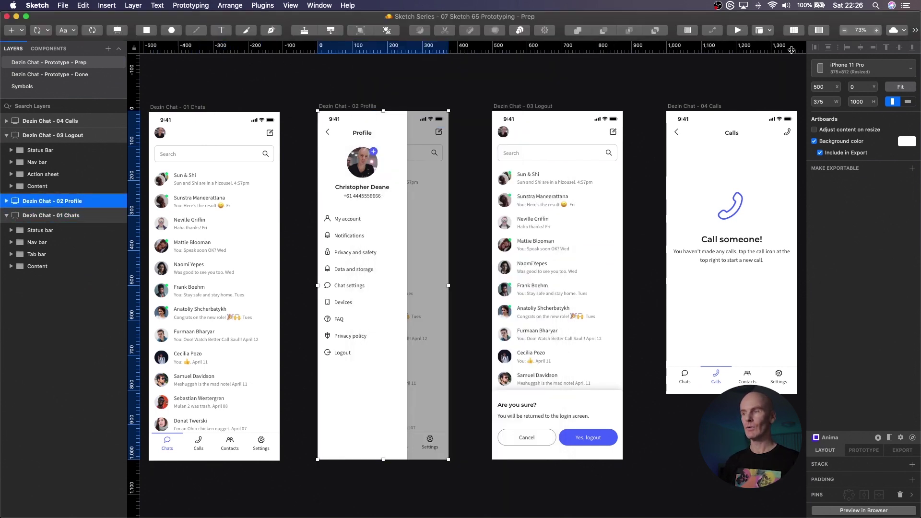
{"action": "left_click", "coordinate": [738, 30]}
{"action": "scroll", "coordinate": [454, 194], "scroll_direction": "down", "scroll_amount": 3}
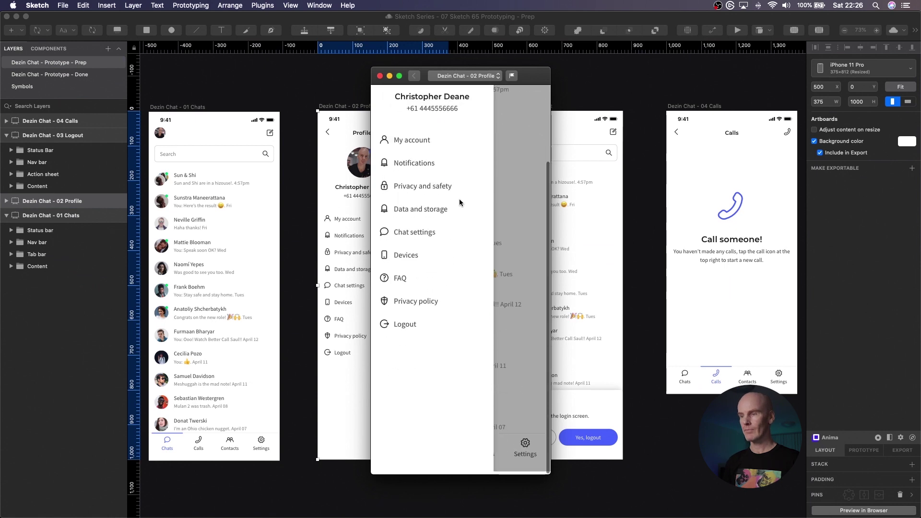
{"action": "scroll", "coordinate": [459, 199], "scroll_direction": "up", "scroll_amount": 3}
{"action": "left_click", "coordinate": [380, 76]}
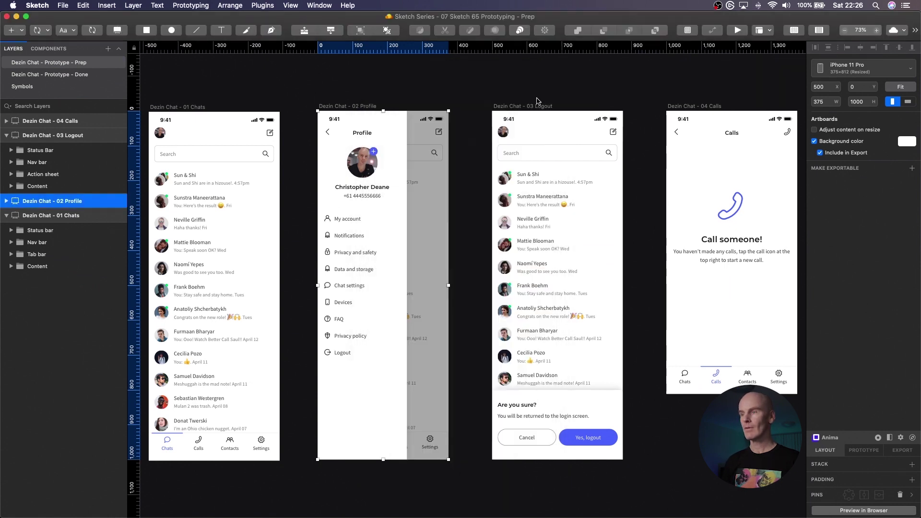
{"action": "left_click", "coordinate": [230, 92]}
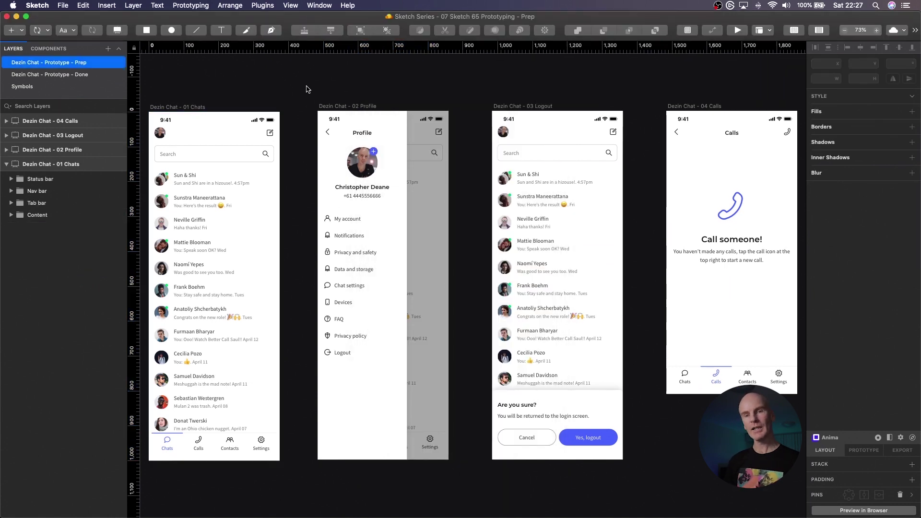
Fix the Chats Status bar and Nav bar when scrolling, then select the Tab bar group
{"action": "double_click", "coordinate": [208, 118]}
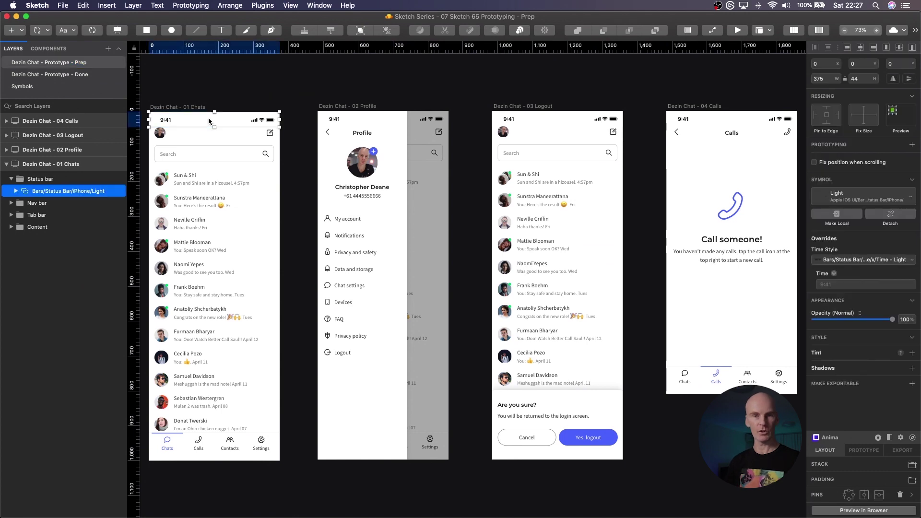
{"action": "key", "text": "Escape"}
{"action": "left_click", "coordinate": [50, 182]}
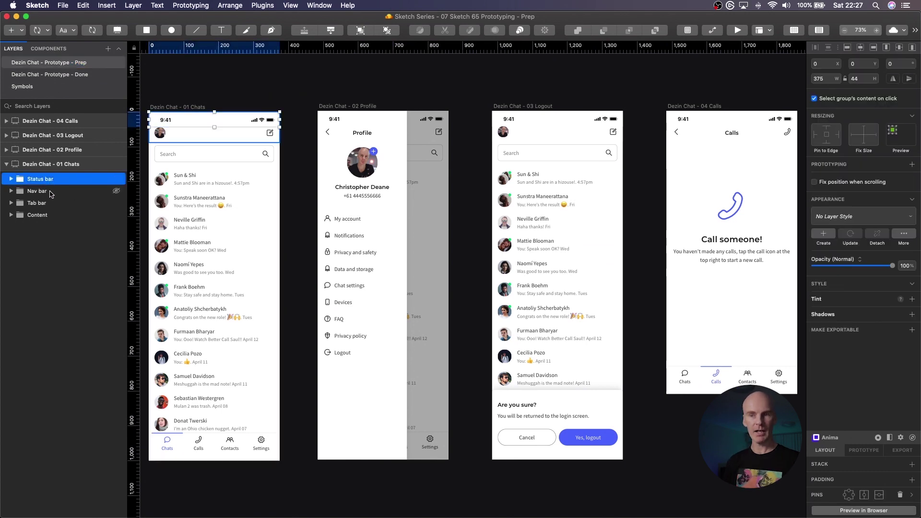
{"action": "left_click", "coordinate": [52, 192], "text": "shift"}
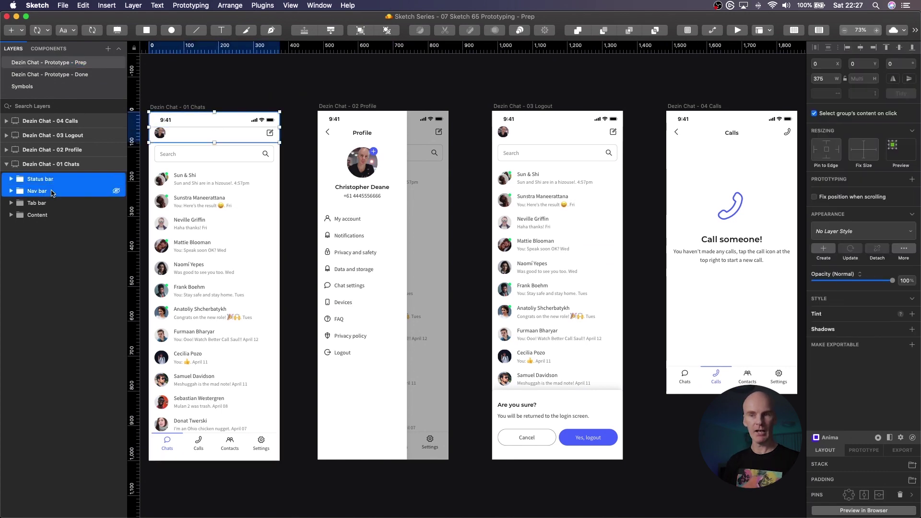
{"action": "left_click", "coordinate": [815, 197]}
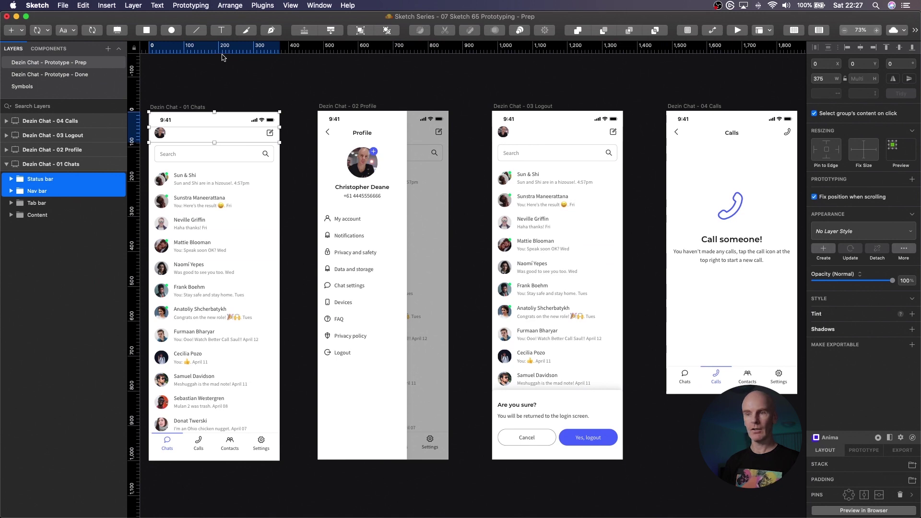
{"action": "left_click", "coordinate": [270, 445]}
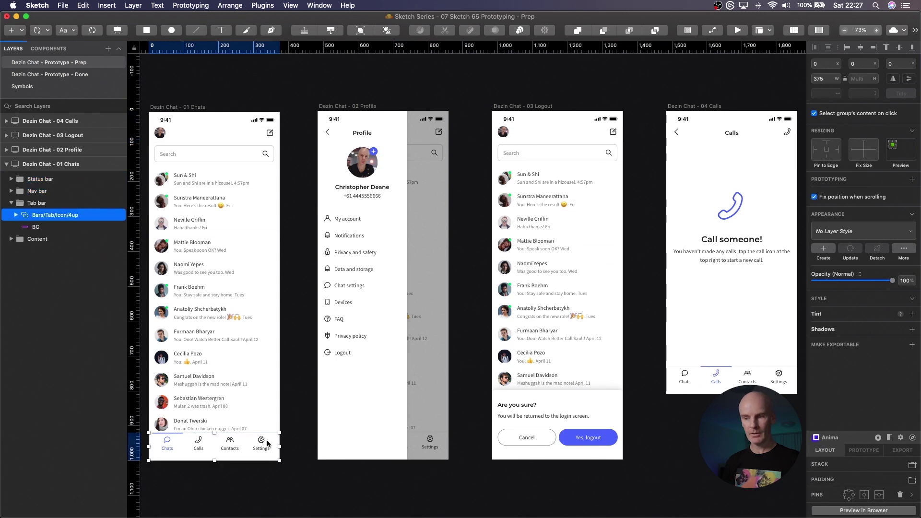
{"action": "left_click", "coordinate": [43, 202]}
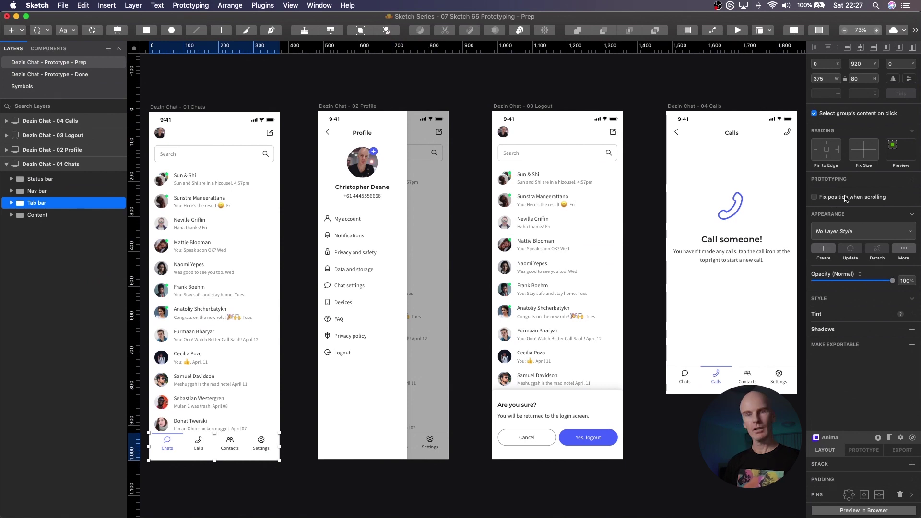
Preview the 01 Chats screen and scroll it to check the fixed bars
{"action": "key", "text": "Escape"}
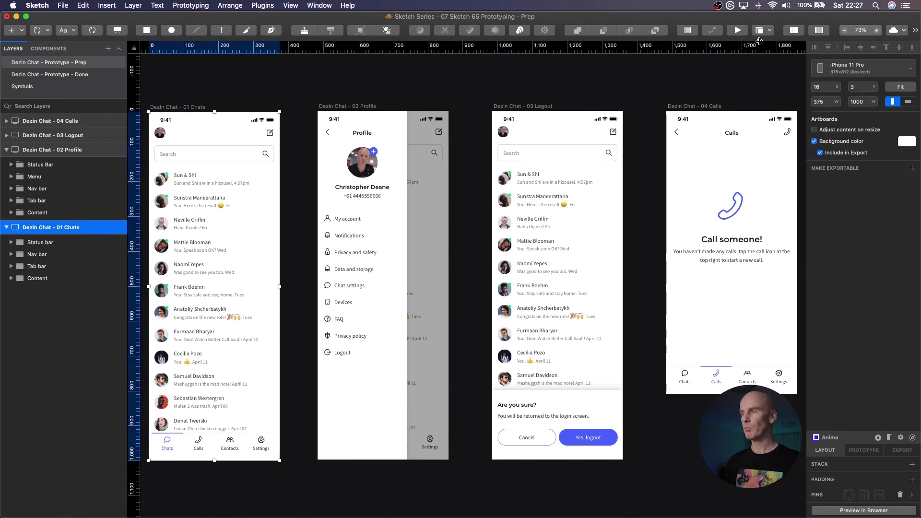
{"action": "left_click", "coordinate": [738, 30]}
{"action": "scroll", "coordinate": [480, 216], "scroll_direction": "down", "scroll_amount": 3}
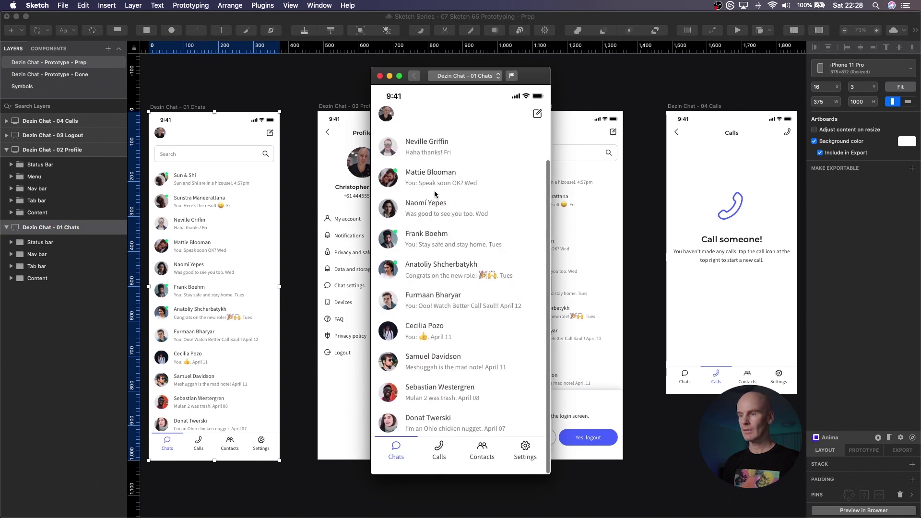
{"action": "scroll", "coordinate": [437, 197], "scroll_direction": "up", "scroll_amount": 3}
{"action": "scroll", "coordinate": [436, 194], "scroll_direction": "down", "scroll_amount": 2}
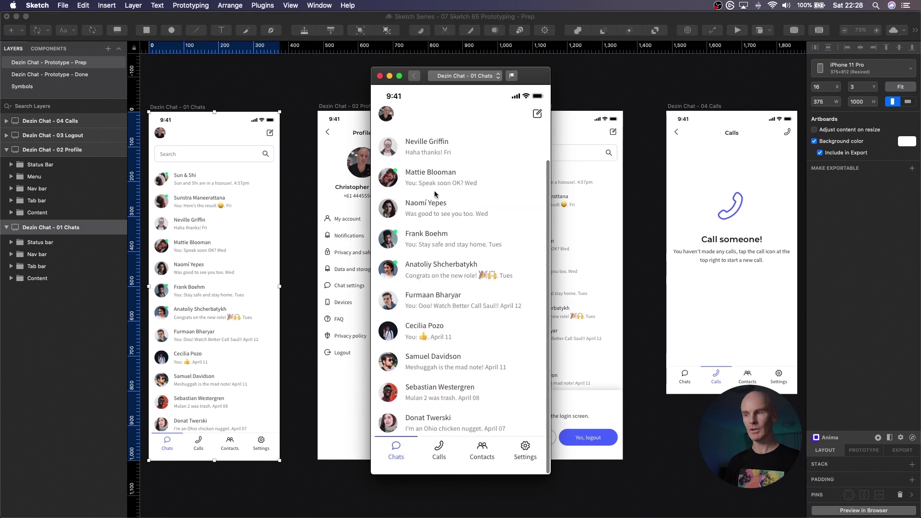
{"action": "scroll", "coordinate": [436, 194], "scroll_direction": "up", "scroll_amount": 2}
Fix Profile's Status Bar, Menu, Nav bar and Tab bar when scrolling, then preview 02 Profile
{"action": "left_click", "coordinate": [357, 109]}
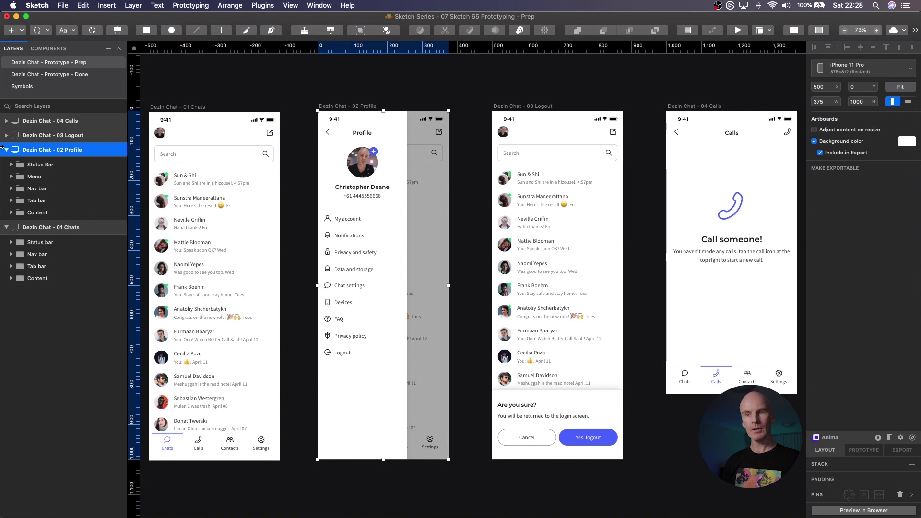
{"action": "left_click", "coordinate": [48, 164]}
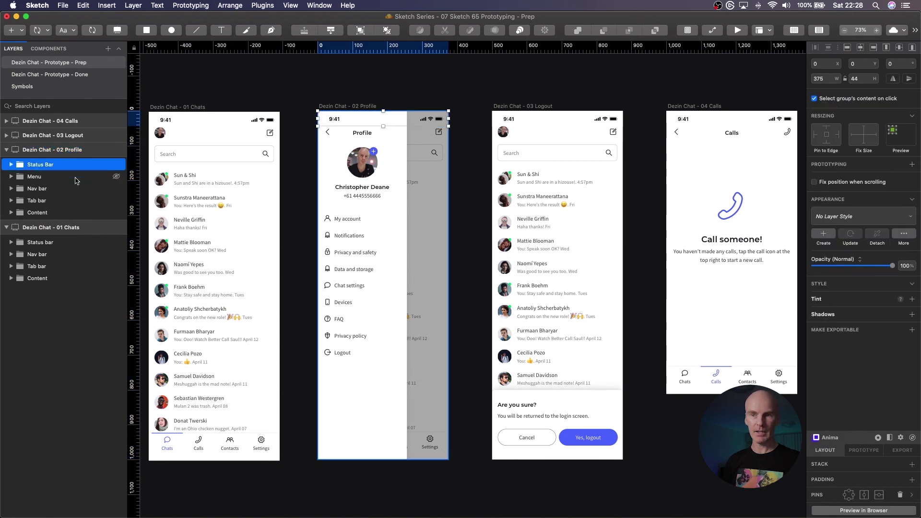
{"action": "left_click", "coordinate": [47, 177], "text": "shift"}
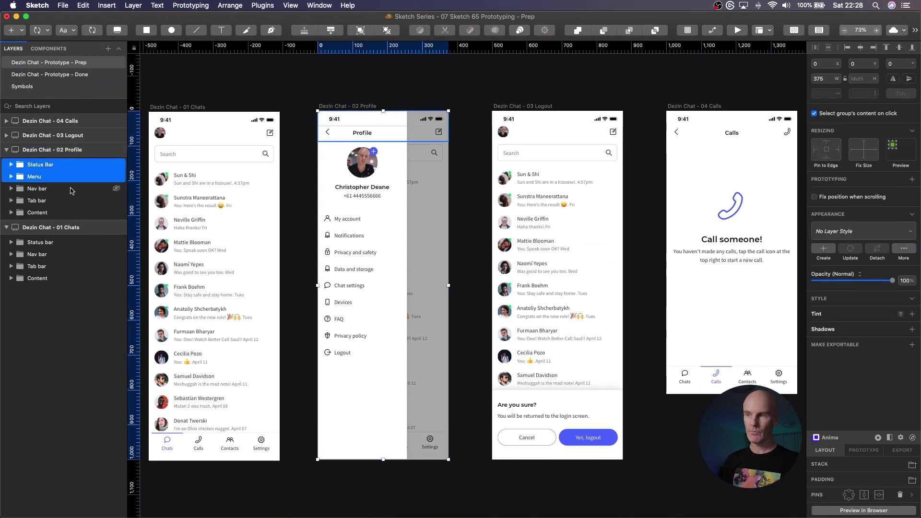
{"action": "left_click", "coordinate": [47, 189], "text": "shift"}
{"action": "left_click", "coordinate": [47, 200], "text": "shift"}
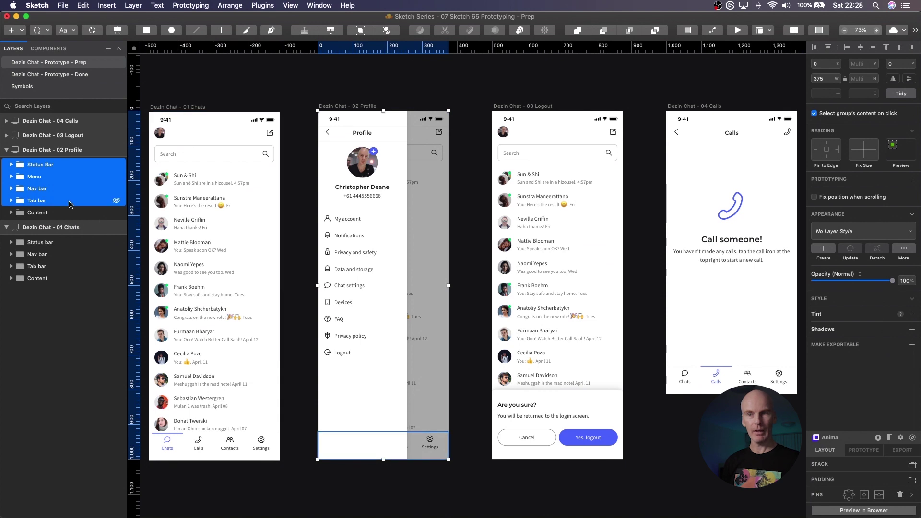
{"action": "left_click", "coordinate": [846, 197]}
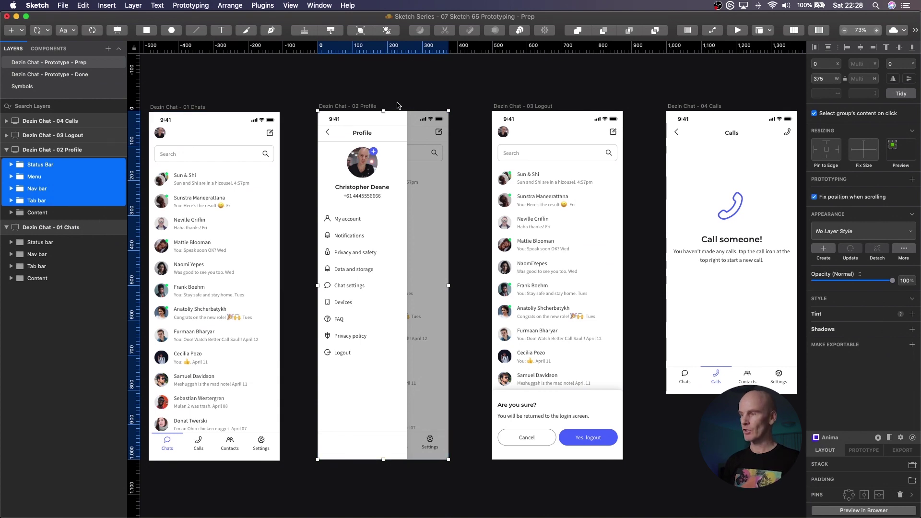
{"action": "left_click", "coordinate": [324, 91]}
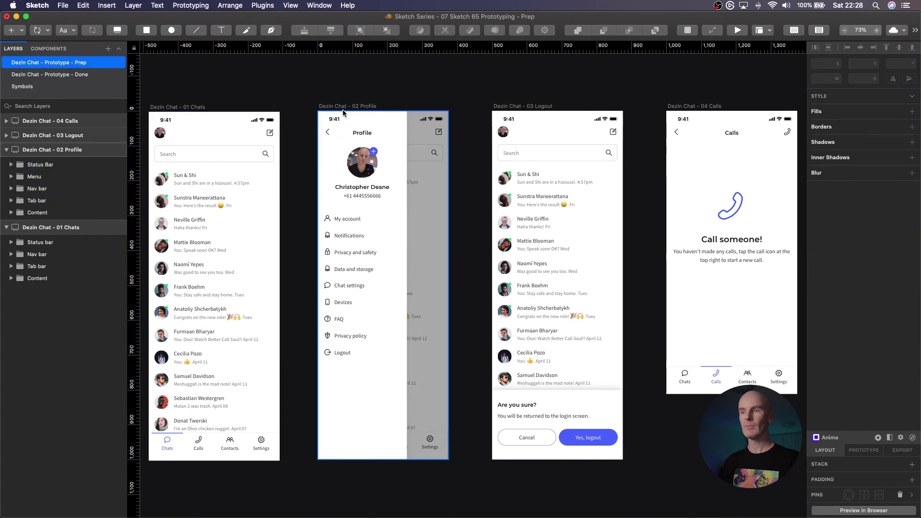
{"action": "left_click", "coordinate": [344, 106]}
{"action": "left_click", "coordinate": [737, 29]}
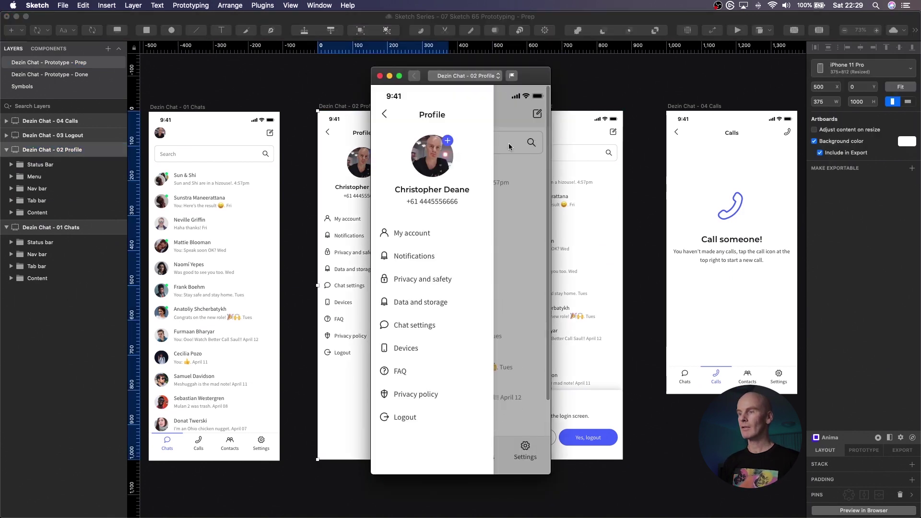
{"action": "scroll", "coordinate": [510, 142], "scroll_direction": "down", "scroll_amount": 4}
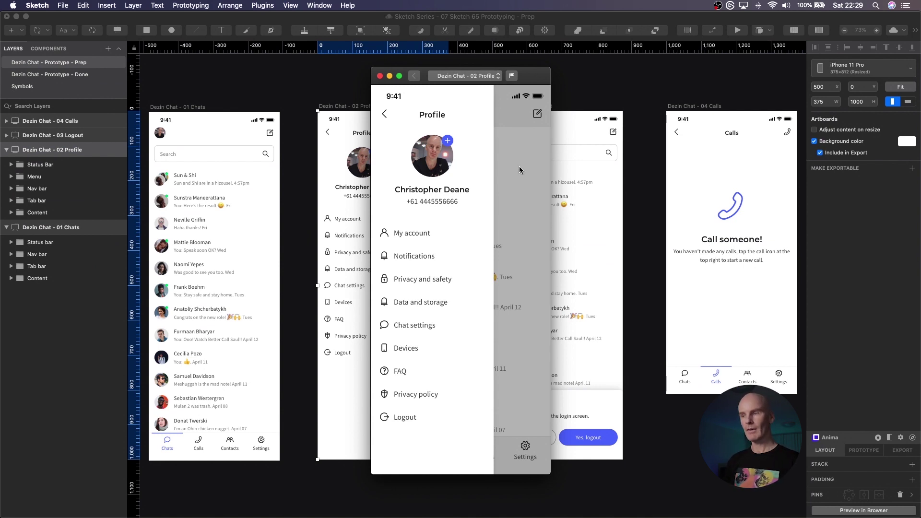
{"action": "scroll", "coordinate": [517, 159], "scroll_direction": "up", "scroll_amount": 5}
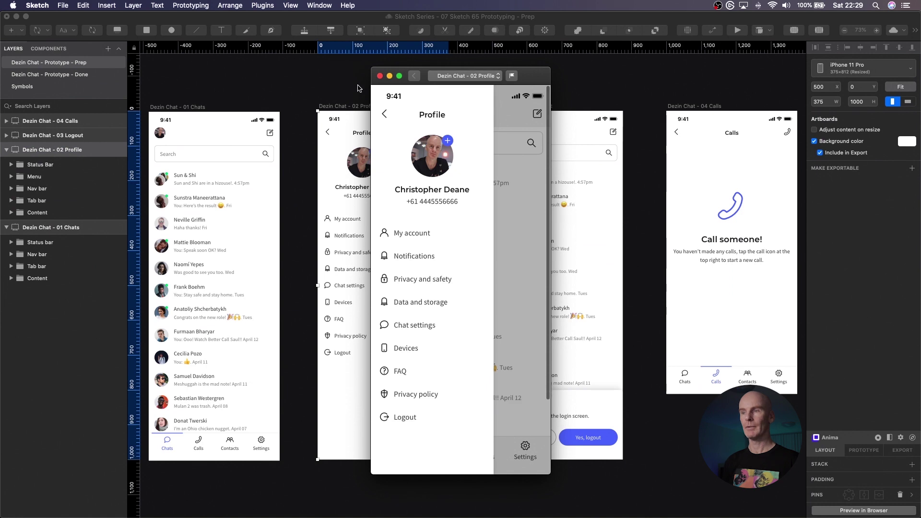
Close the preview and fix the 03 Logout Status Bar, Nav bar and Action sheet when scrolling
{"action": "left_click", "coordinate": [380, 76]}
{"action": "left_click", "coordinate": [531, 107]}
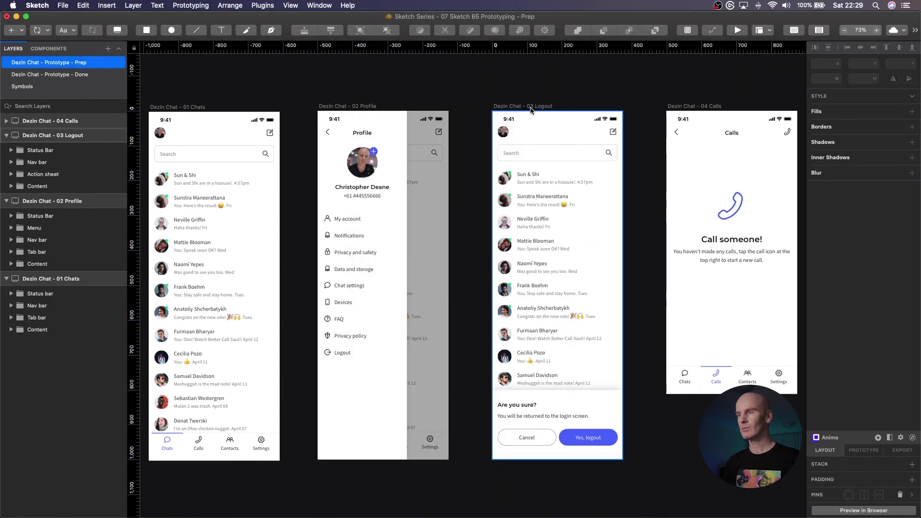
{"action": "left_click", "coordinate": [48, 151]}
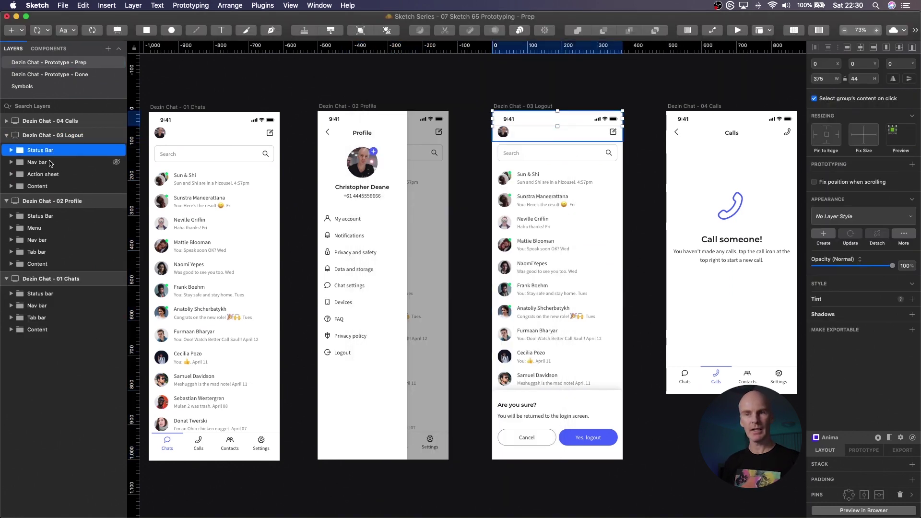
{"action": "left_click", "coordinate": [47, 162], "text": "shift"}
{"action": "left_click", "coordinate": [37, 176], "text": "shift"}
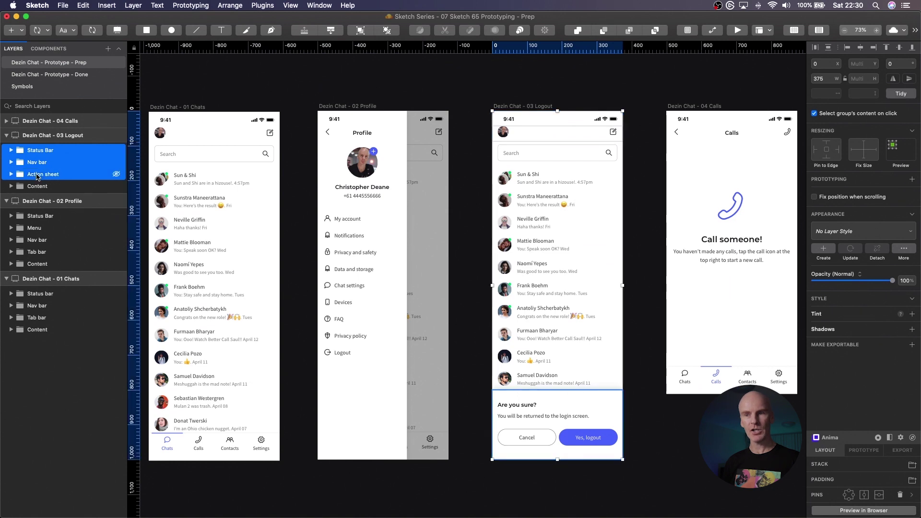
{"action": "left_click", "coordinate": [838, 199]}
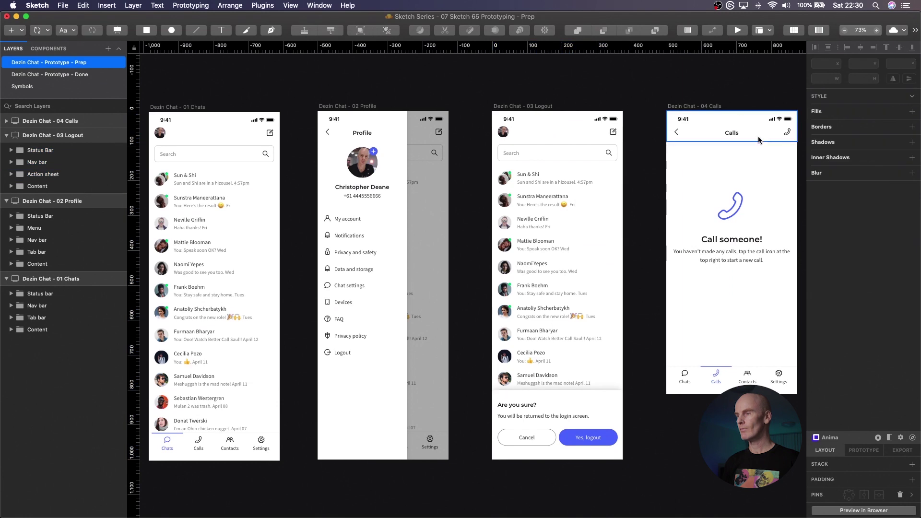
{"action": "left_click", "coordinate": [695, 106]}
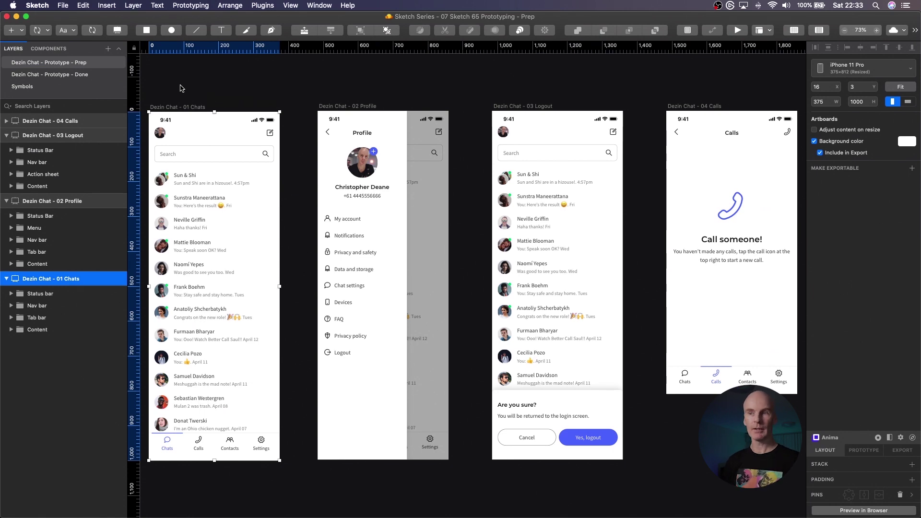
Select the Chats nav bar symbol, show the layout grid and zoom to the selection
{"action": "left_click", "coordinate": [195, 125]}
{"action": "double_click", "coordinate": [191, 133]}
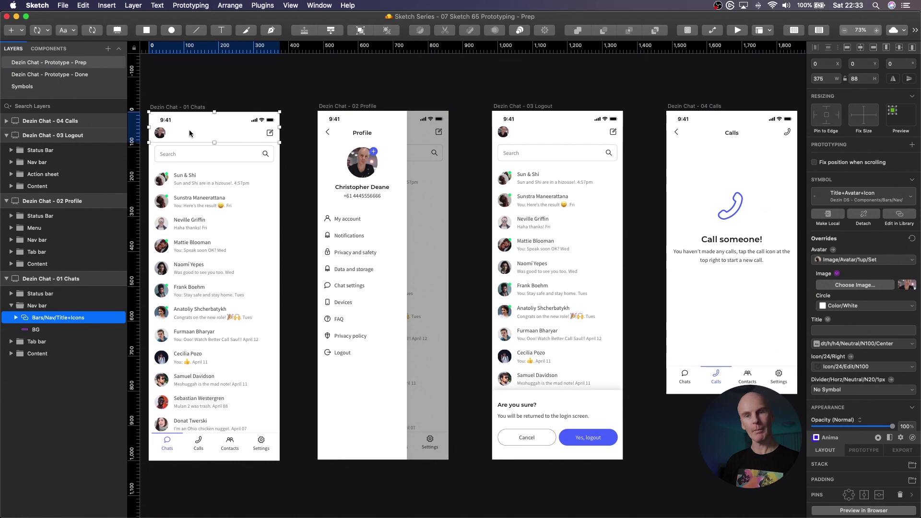
{"action": "left_click", "coordinate": [794, 30]}
{"action": "key", "text": "super+2"}
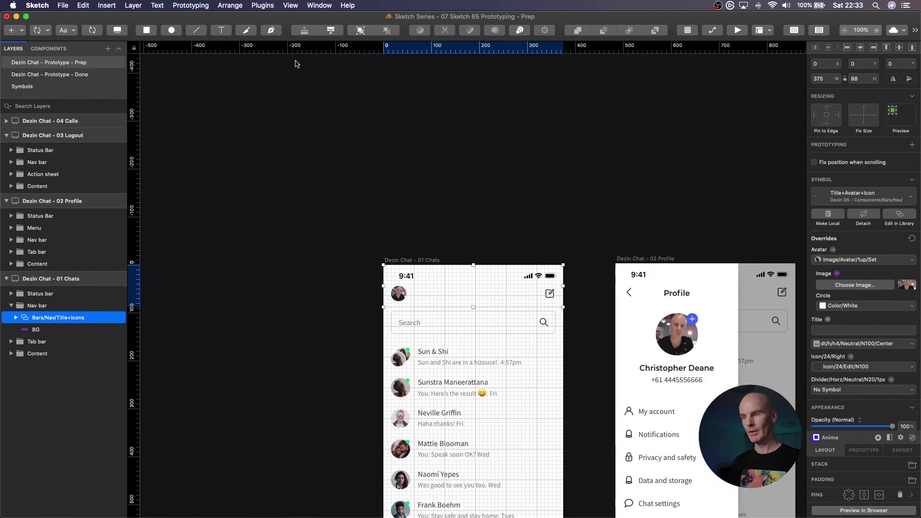
{"action": "scroll", "coordinate": [692, 144], "scroll_direction": "down", "scroll_amount": 5}
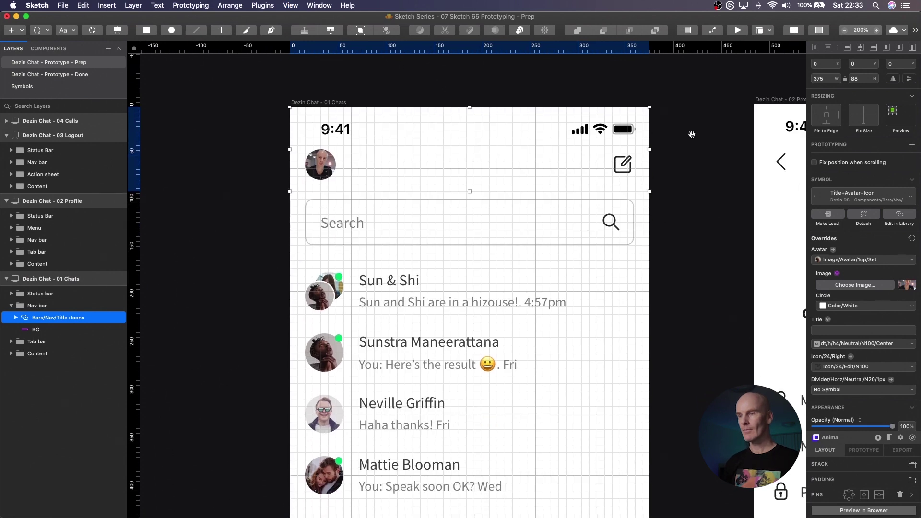
Draw a hotspot over the nav bar avatar and widen it to 48
{"action": "left_click", "coordinate": [688, 31]}
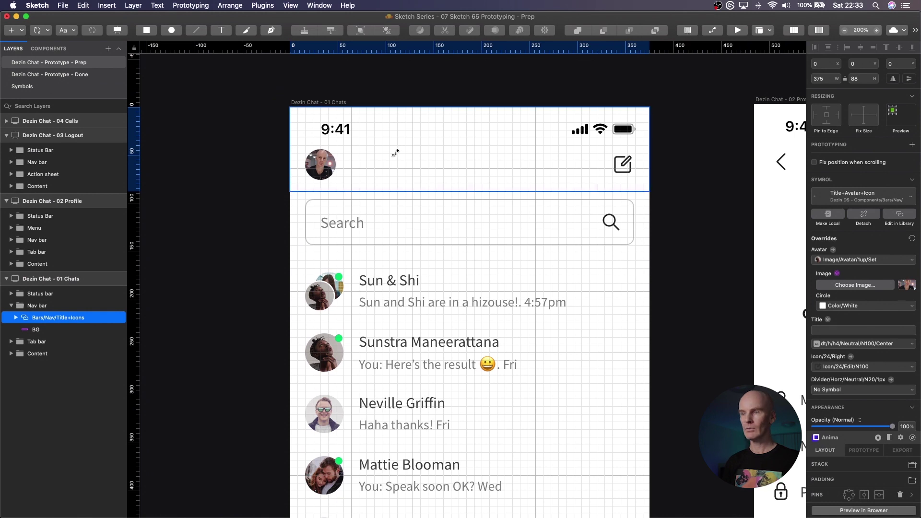
{"action": "left_click_drag", "start_coordinate": [303, 146], "coordinate": [344, 184]}
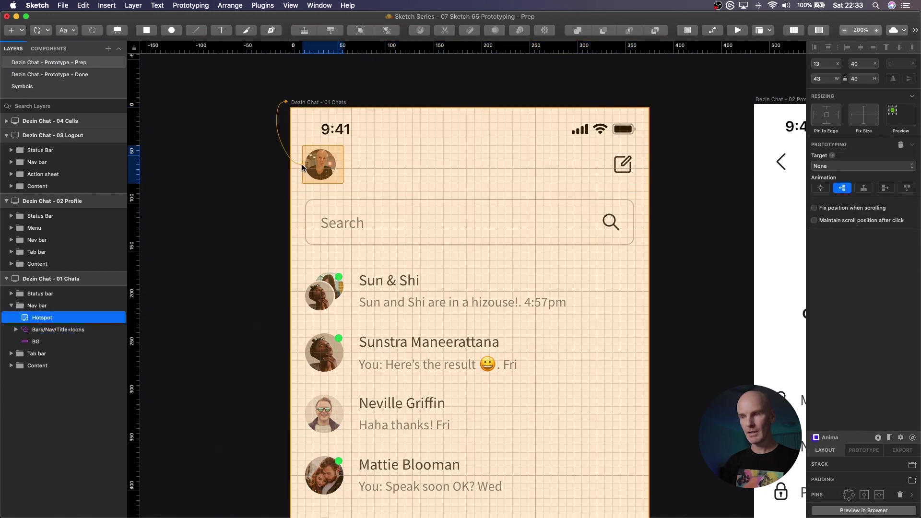
{"action": "left_click", "coordinate": [302, 167]}
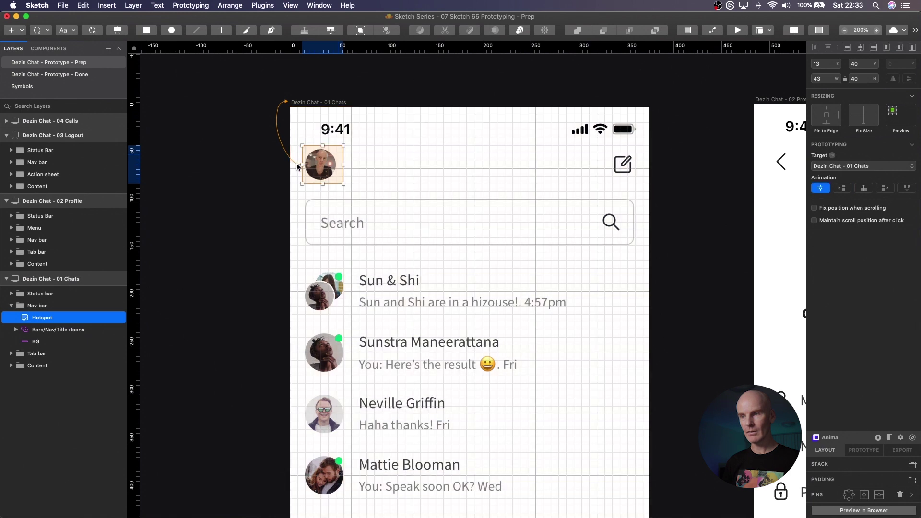
{"action": "left_click_drag", "start_coordinate": [303, 164], "coordinate": [299, 165]}
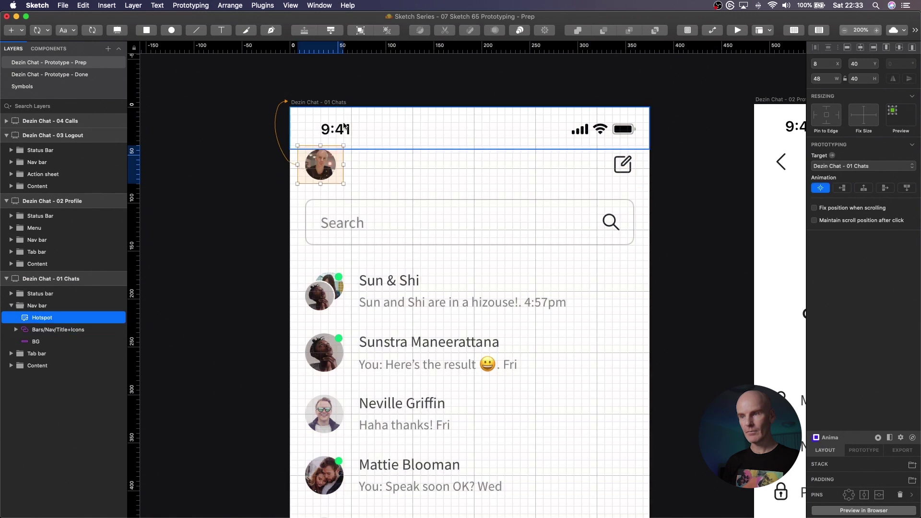
{"action": "key", "text": "super+minus"}
{"action": "scroll", "coordinate": [241, 93], "scroll_direction": "right", "scroll_amount": 10}
{"action": "scroll", "coordinate": [241, 93], "scroll_direction": "down", "scroll_amount": 6}
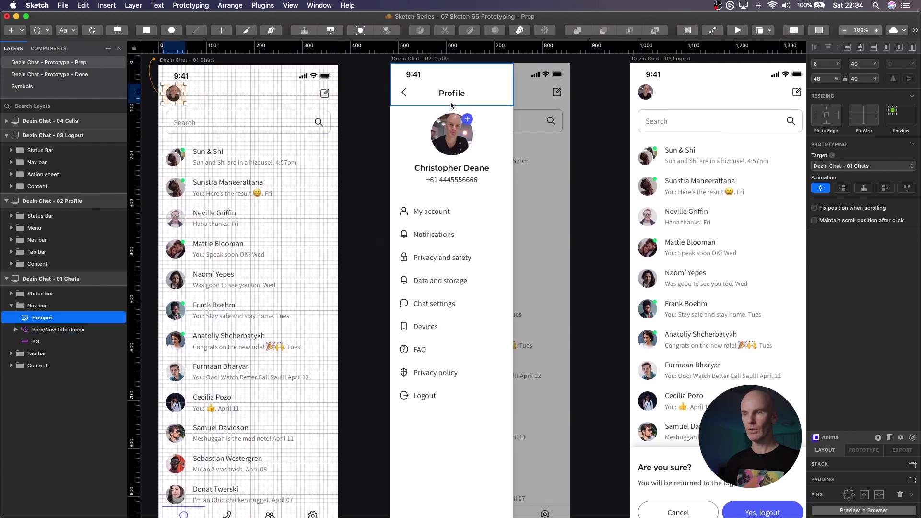
Link the avatar hotspot to 02 Profile and test it in a preview from 01 Chats
{"action": "left_click", "coordinate": [713, 31]}
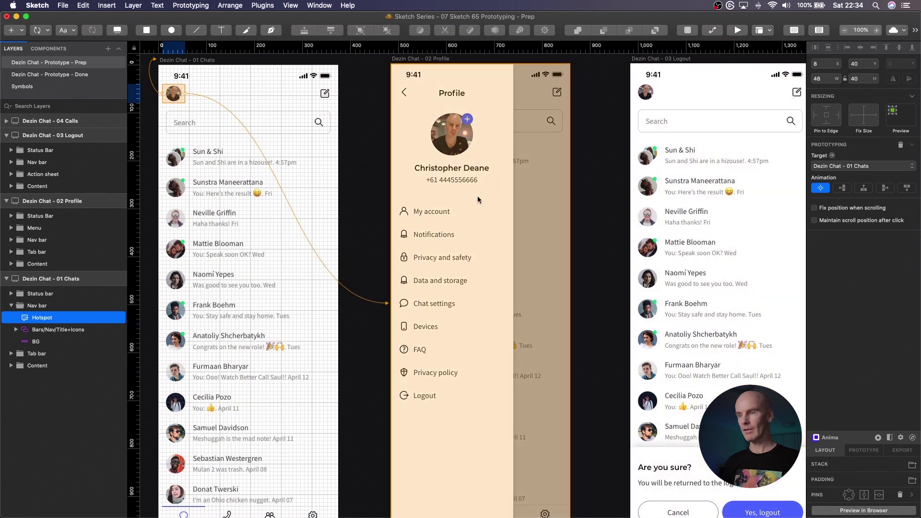
{"action": "left_click", "coordinate": [477, 196]}
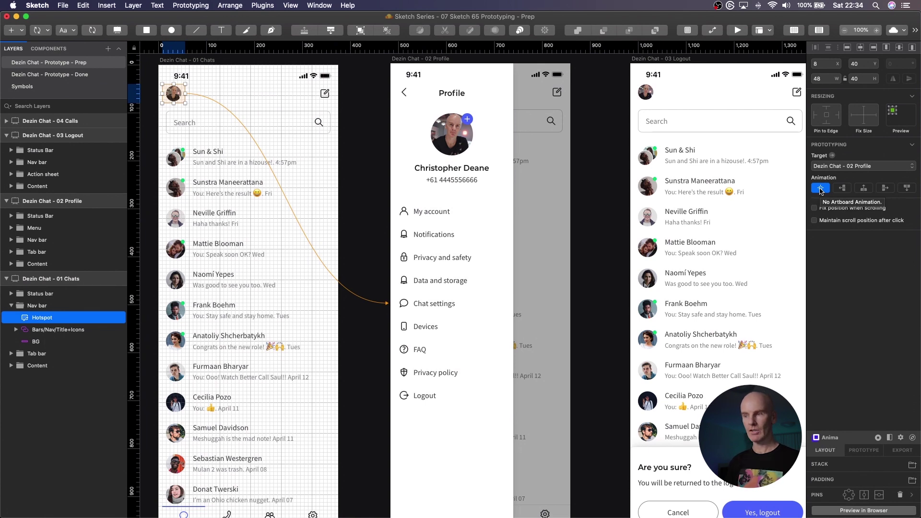
{"action": "left_click", "coordinate": [205, 62]}
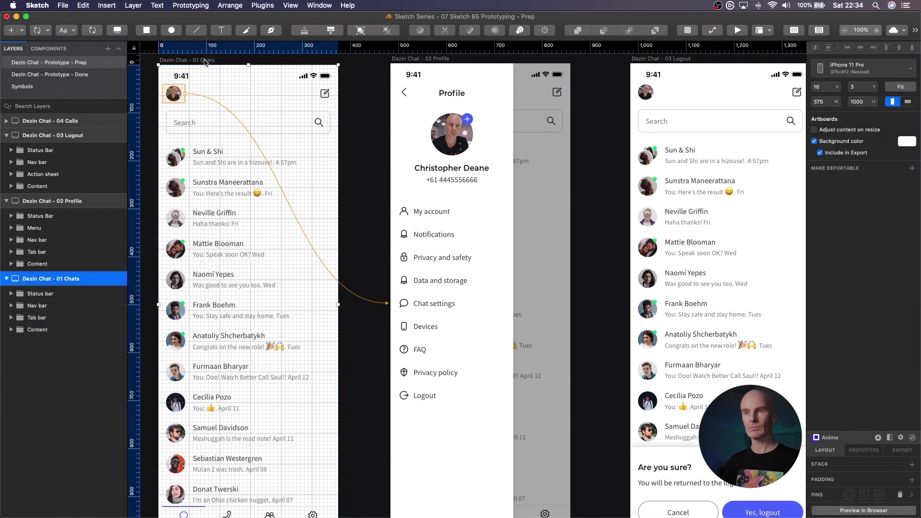
{"action": "left_click", "coordinate": [738, 30]}
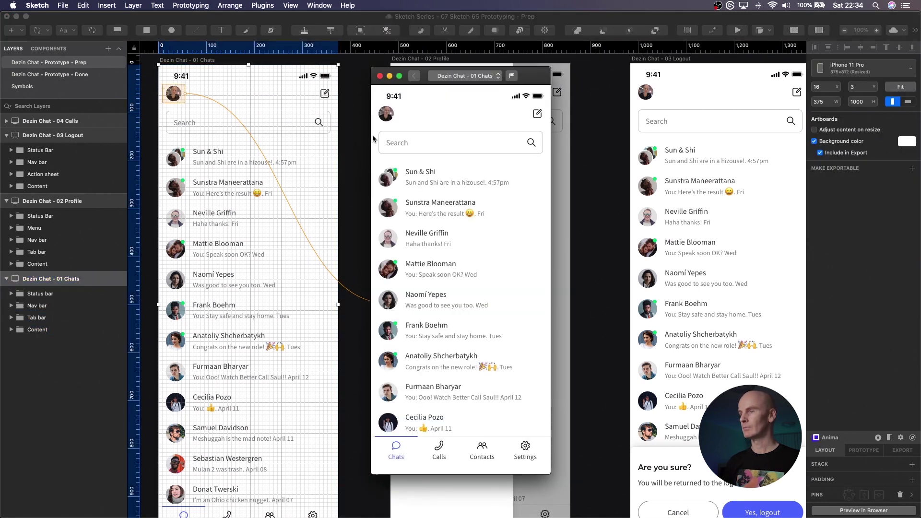
{"action": "left_click", "coordinate": [387, 115]}
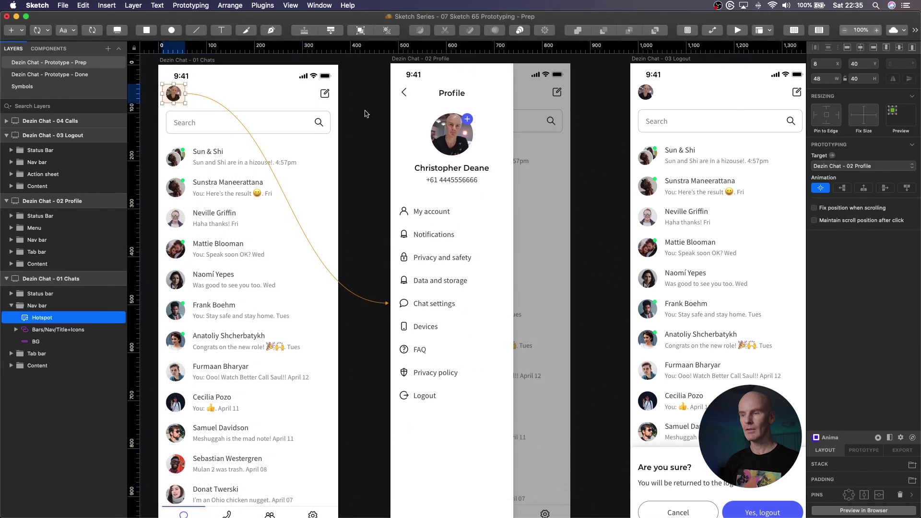
Draw a hotspot over the Profile back arrow and resize it to 40 × 40
{"action": "left_click", "coordinate": [406, 97]}
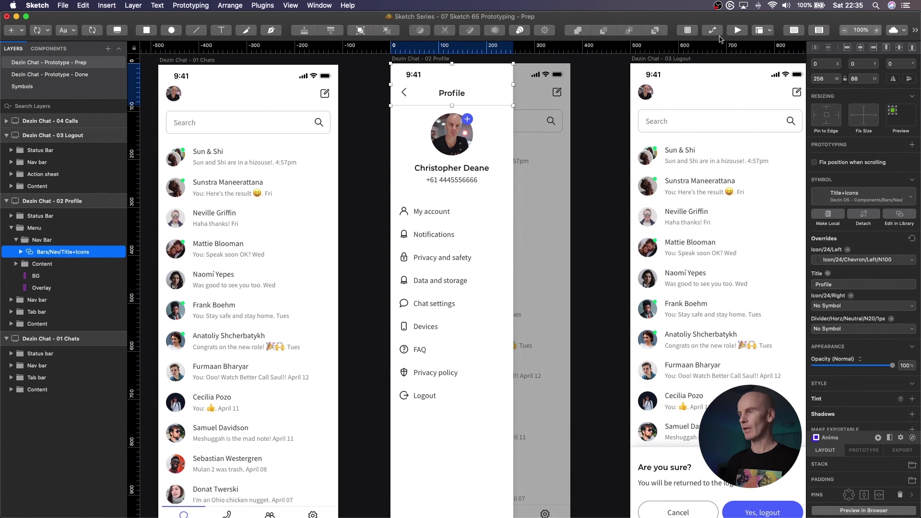
{"action": "left_click", "coordinate": [688, 29]}
{"action": "left_click_drag", "start_coordinate": [396, 82], "coordinate": [412, 100]}
{"action": "key", "text": "super+equal"}
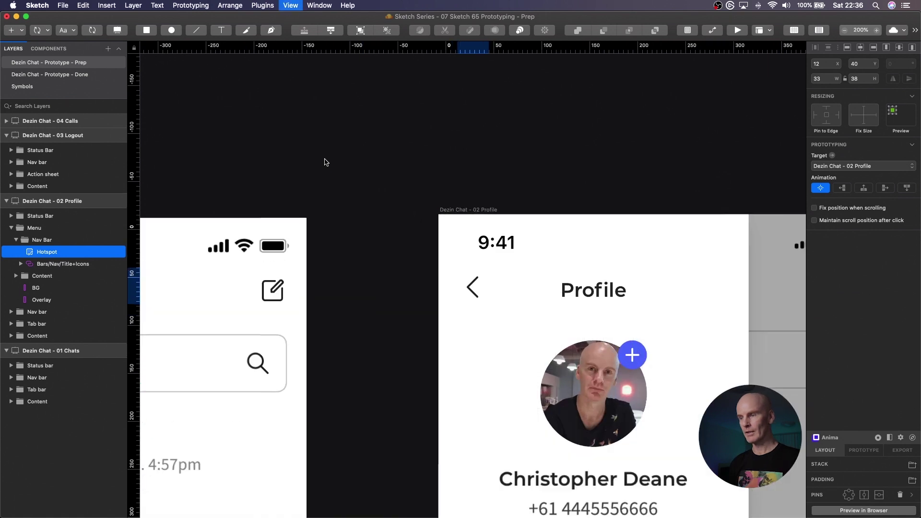
{"action": "key", "text": "super+equal"}
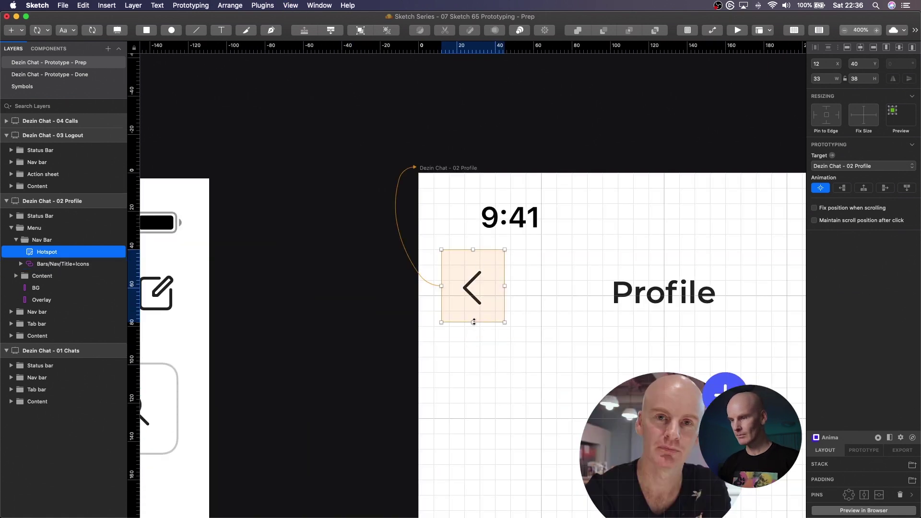
{"action": "left_click_drag", "start_coordinate": [475, 322], "coordinate": [474, 326]}
{"action": "left_click_drag", "start_coordinate": [441, 288], "coordinate": [434, 288]}
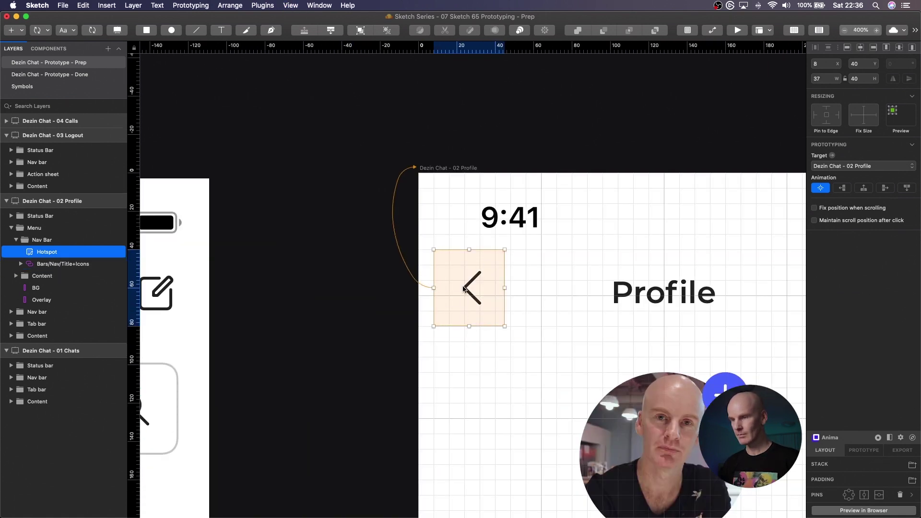
{"action": "left_click_drag", "start_coordinate": [505, 288], "coordinate": [510, 288]}
{"action": "key", "text": "super+minus"}
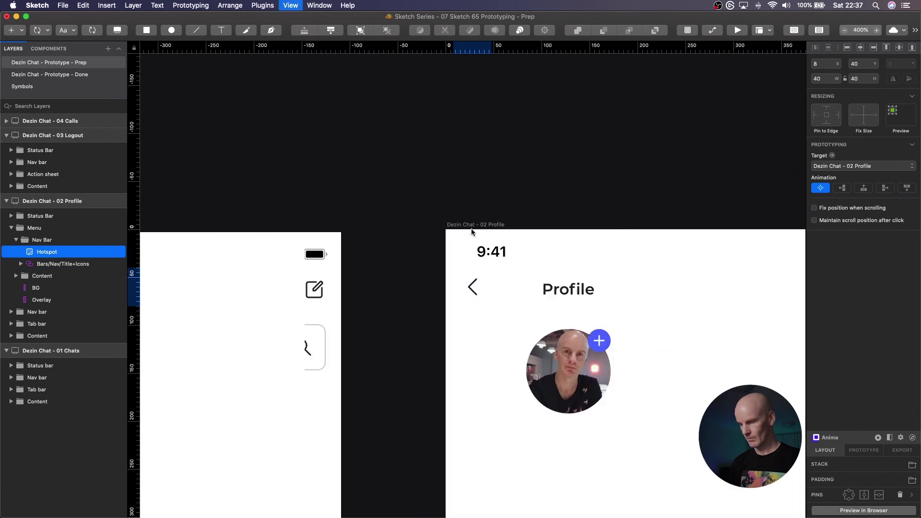
{"action": "key", "text": "super+minus"}
Link the Profile back-arrow hotspot to 01 Chats, then select the Chats avatar hotspot to check it
{"action": "scroll", "coordinate": [576, 191], "scroll_direction": "down", "scroll_amount": 1}
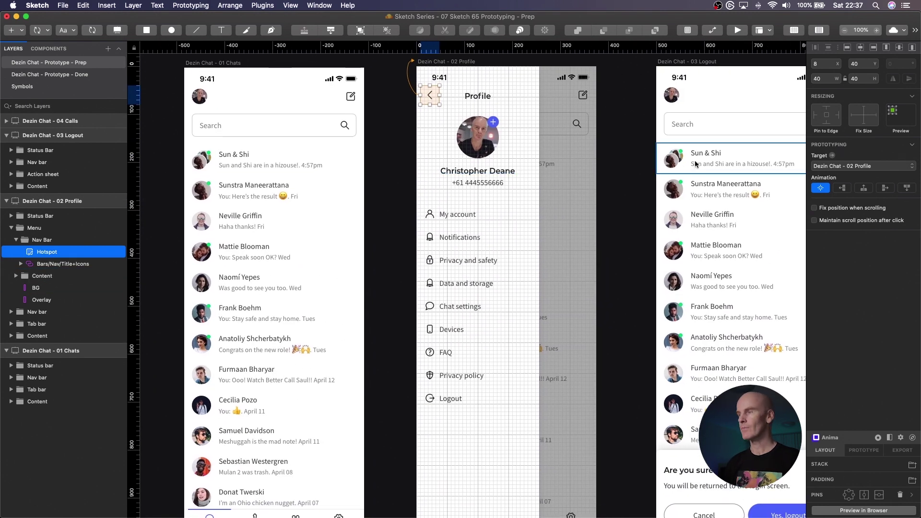
{"action": "left_click", "coordinate": [712, 29]}
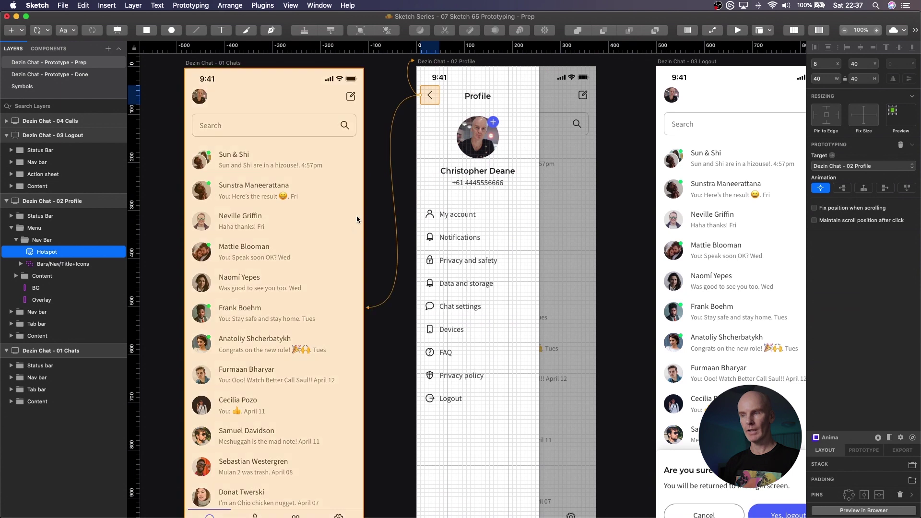
{"action": "left_click", "coordinate": [339, 249]}
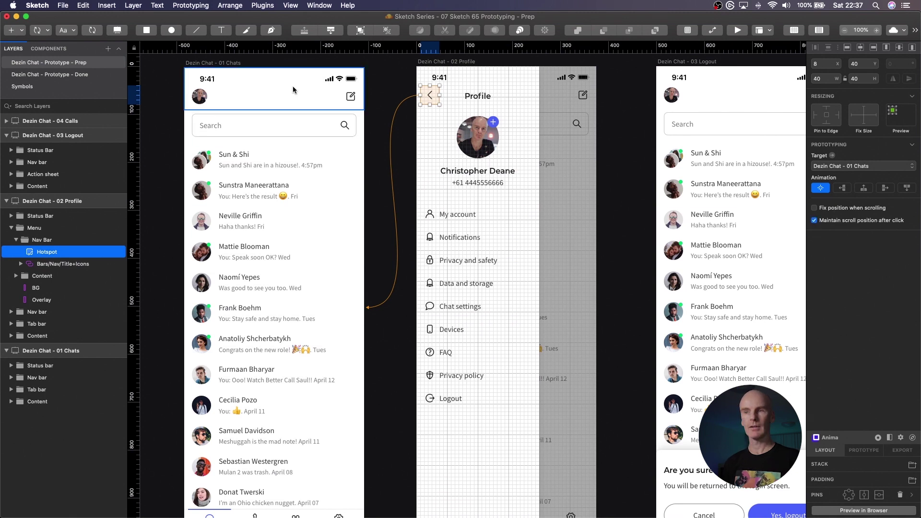
{"action": "left_click", "coordinate": [268, 98]}
{"action": "left_click", "coordinate": [52, 318]}
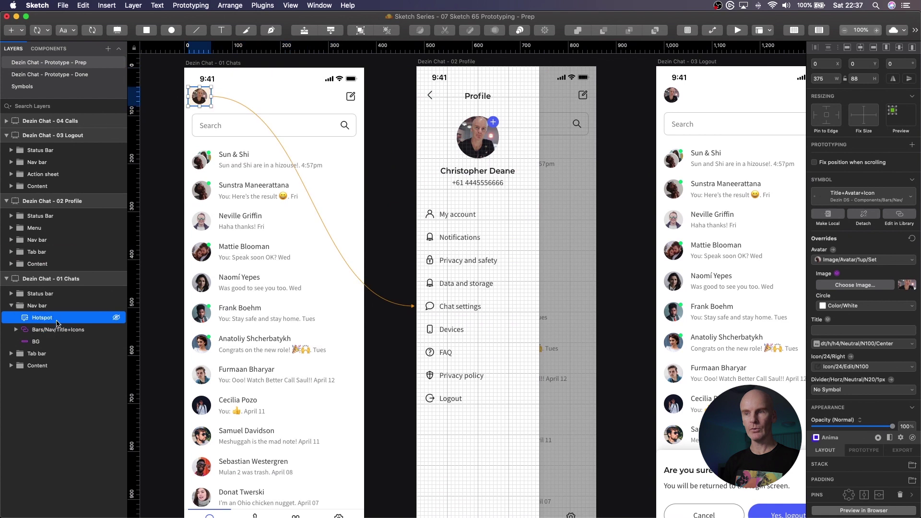
{"action": "left_click", "coordinate": [199, 63]}
{"action": "left_click", "coordinate": [738, 29]}
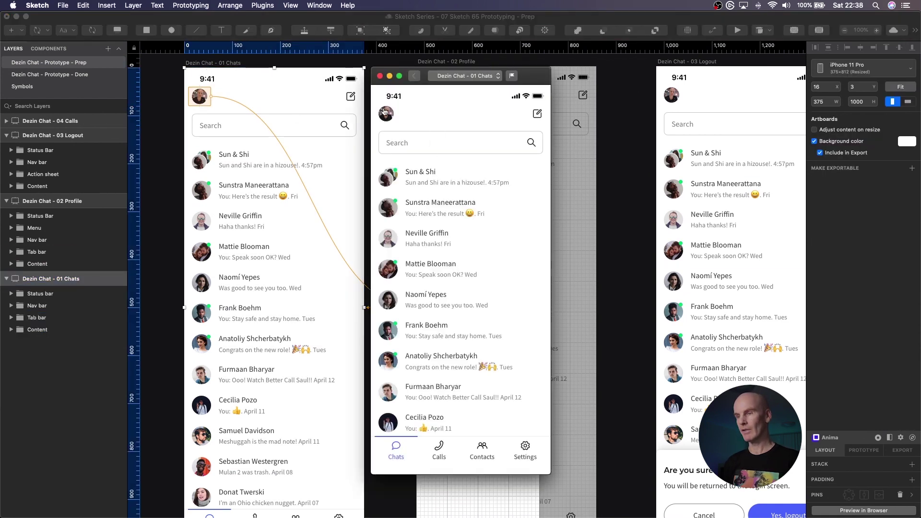
{"action": "scroll", "coordinate": [472, 210], "scroll_direction": "down", "scroll_amount": 4}
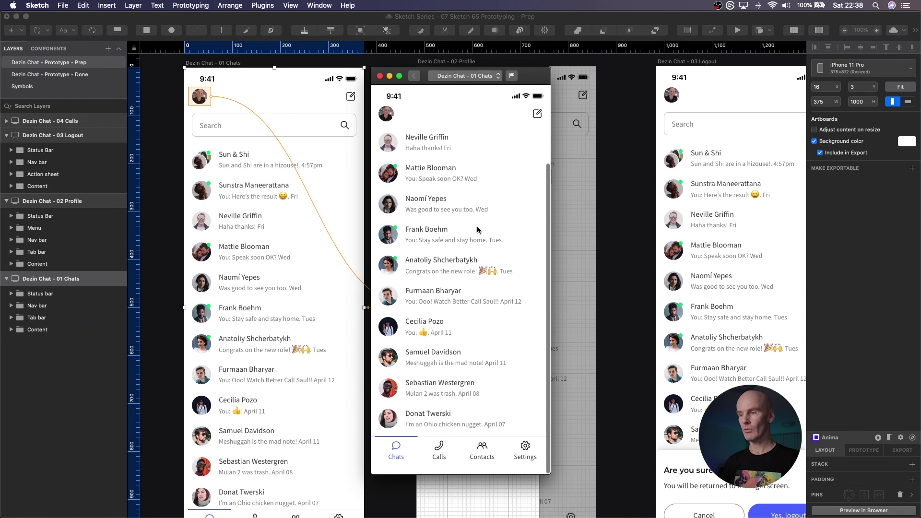
{"action": "left_click", "coordinate": [390, 116]}
{"action": "scroll", "coordinate": [511, 250], "scroll_direction": "up", "scroll_amount": 4}
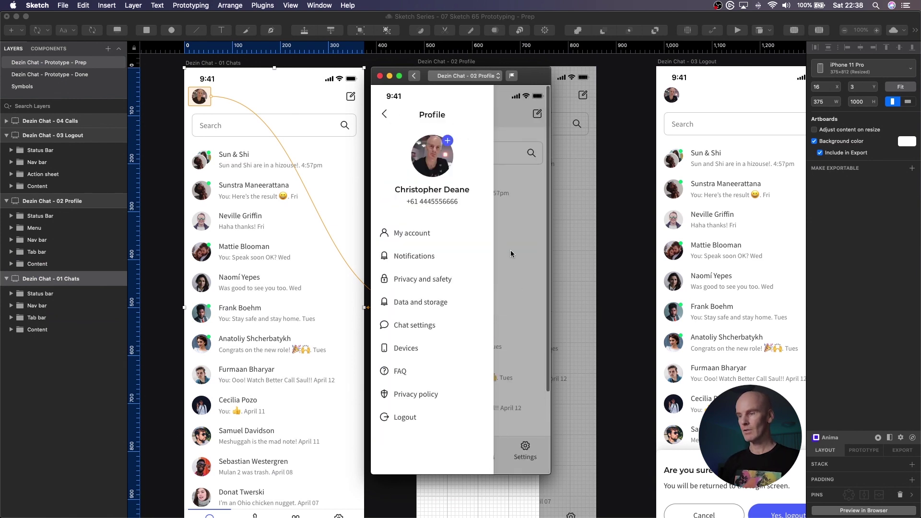
{"action": "left_click", "coordinate": [384, 116]}
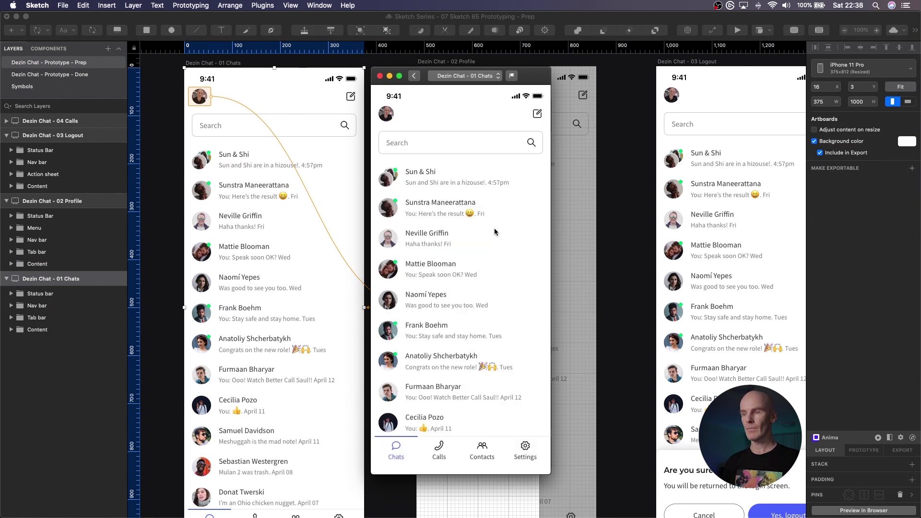
{"action": "scroll", "coordinate": [465, 191], "scroll_direction": "down", "scroll_amount": 5}
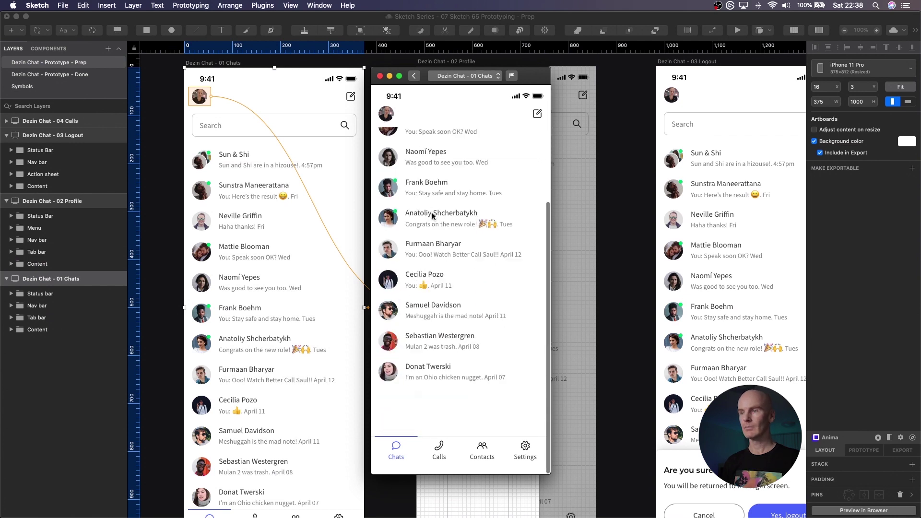
Close the preview and draw a hotspot over the Calls tab on the Chats screen
{"action": "left_click", "coordinate": [380, 76]}
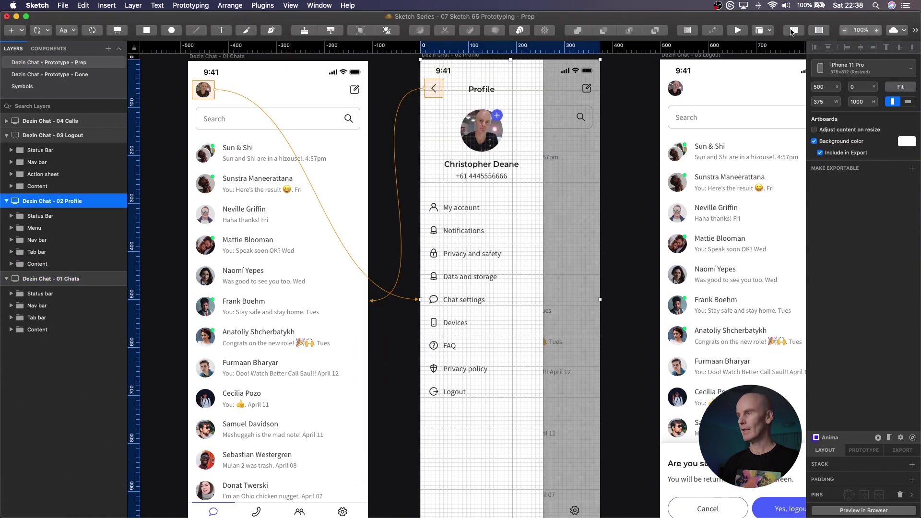
{"action": "scroll", "coordinate": [411, 187], "scroll_direction": "down", "scroll_amount": 5}
{"action": "scroll", "coordinate": [412, 187], "scroll_direction": "left", "scroll_amount": 2}
{"action": "left_click", "coordinate": [266, 433]}
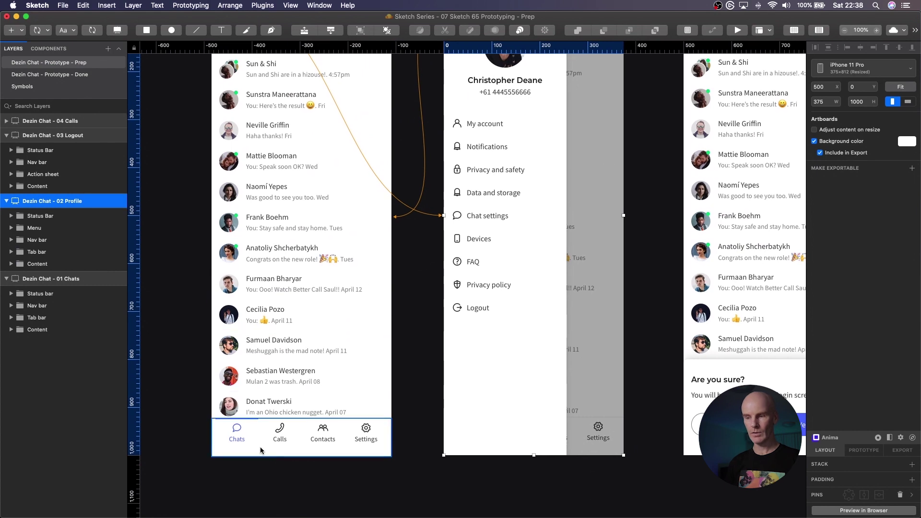
{"action": "left_click", "coordinate": [29, 319]}
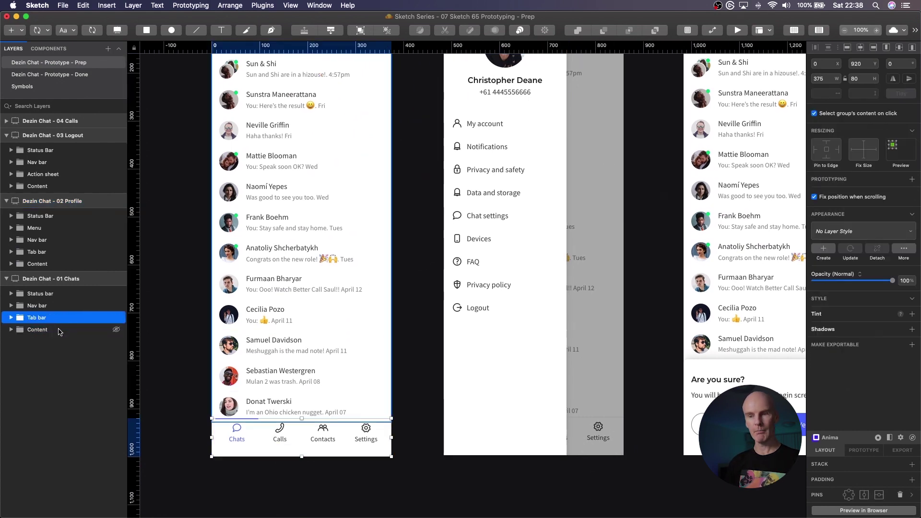
{"action": "left_click", "coordinate": [226, 430]}
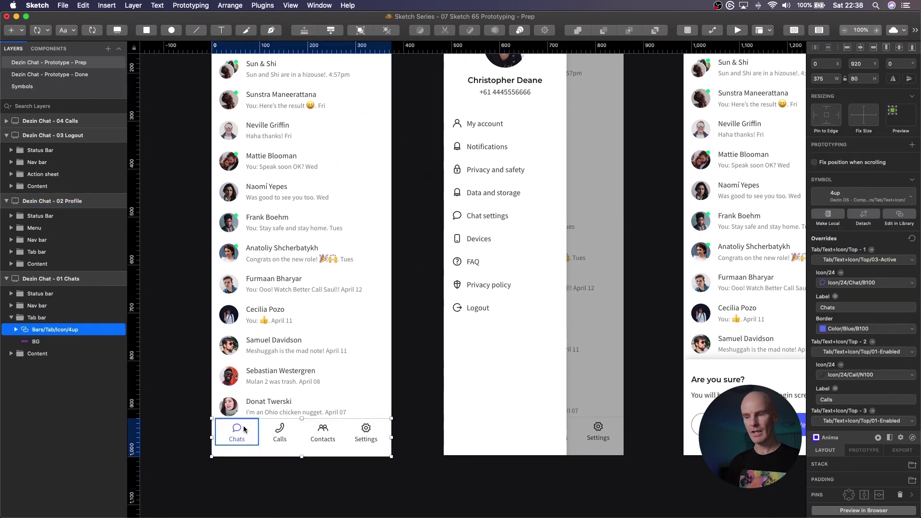
{"action": "double_click", "coordinate": [283, 429]}
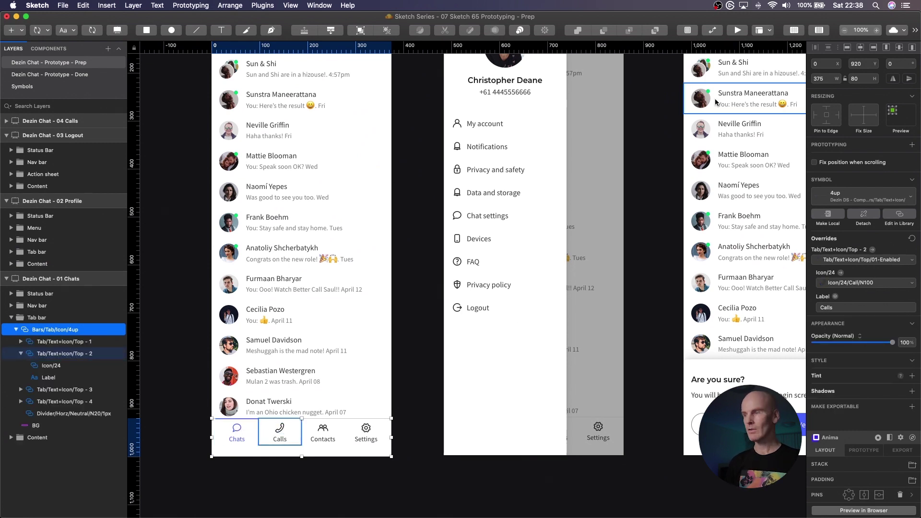
{"action": "key", "text": "r"}
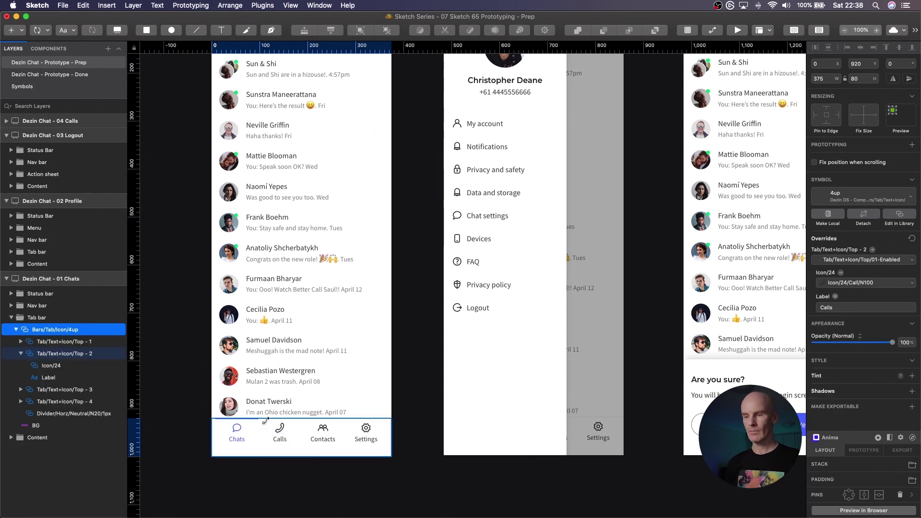
{"action": "left_click_drag", "start_coordinate": [266, 419], "coordinate": [295, 449]}
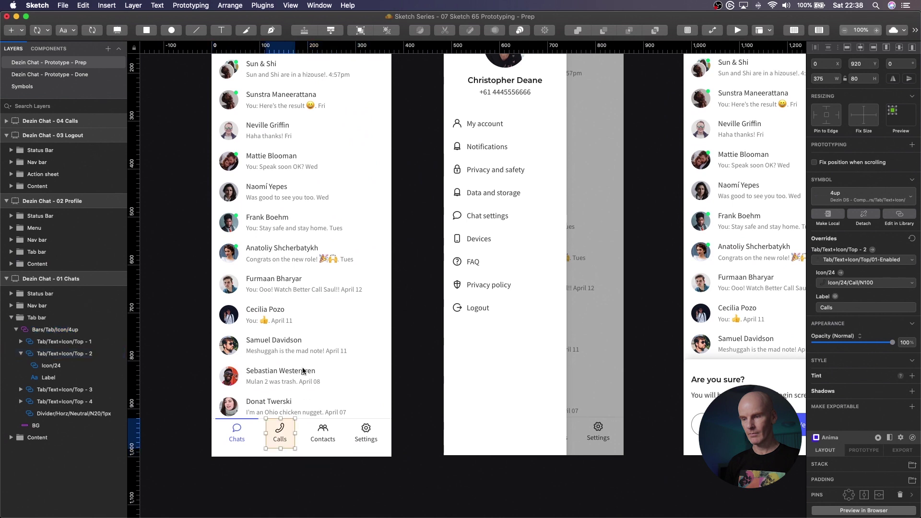
Resize the Calls tab hotspot to 72 × 64, using the grid as a guide
{"action": "left_click", "coordinate": [794, 30]}
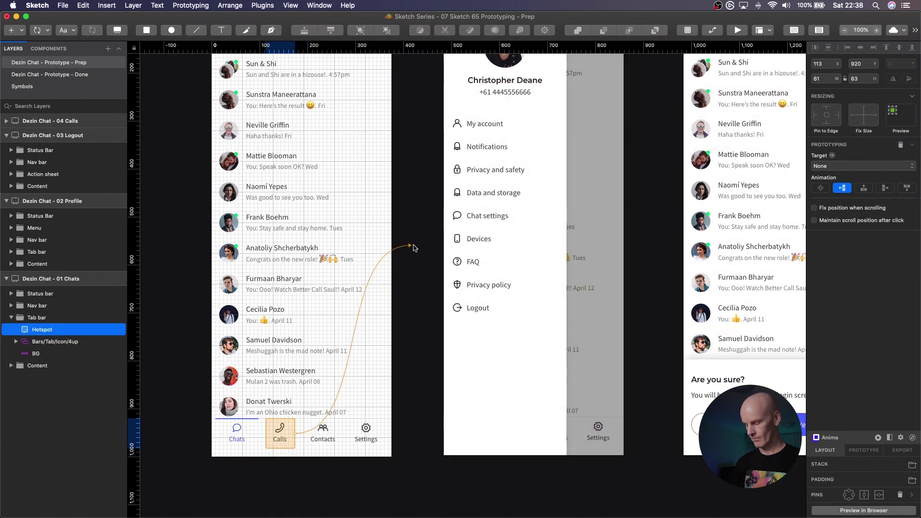
{"action": "key", "text": "super+2"}
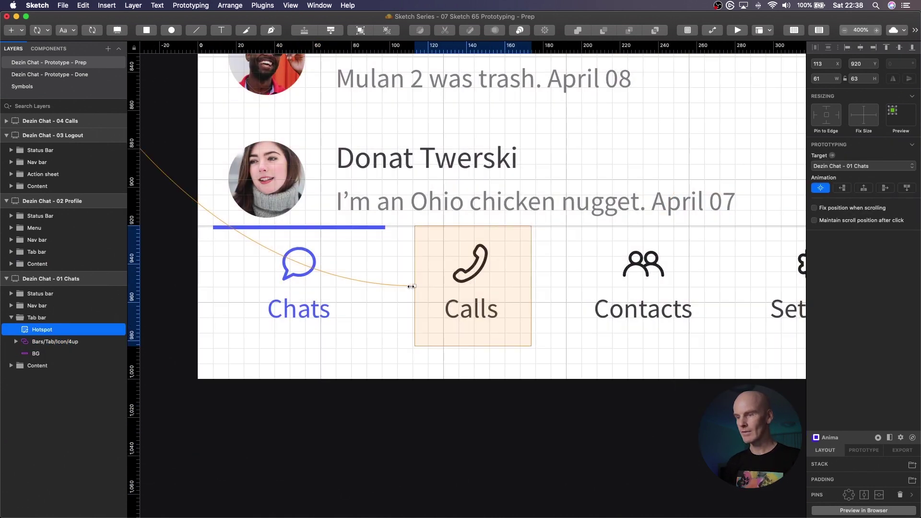
{"action": "left_click_drag", "start_coordinate": [415, 286], "coordinate": [397, 287]}
{"action": "left_click_drag", "start_coordinate": [470, 346], "coordinate": [468, 349]}
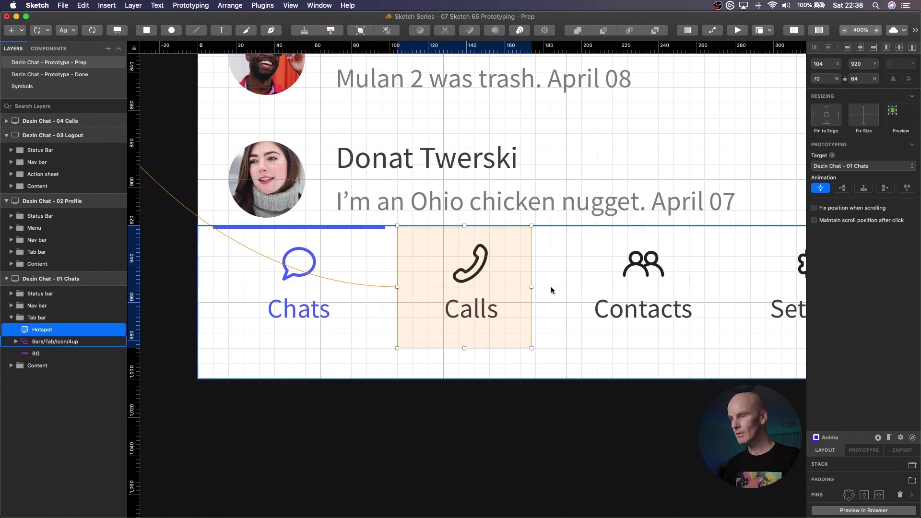
{"action": "left_click_drag", "start_coordinate": [531, 288], "coordinate": [535, 288]}
{"action": "key", "text": "super+minus"}
{"action": "key", "text": "super+minus"}
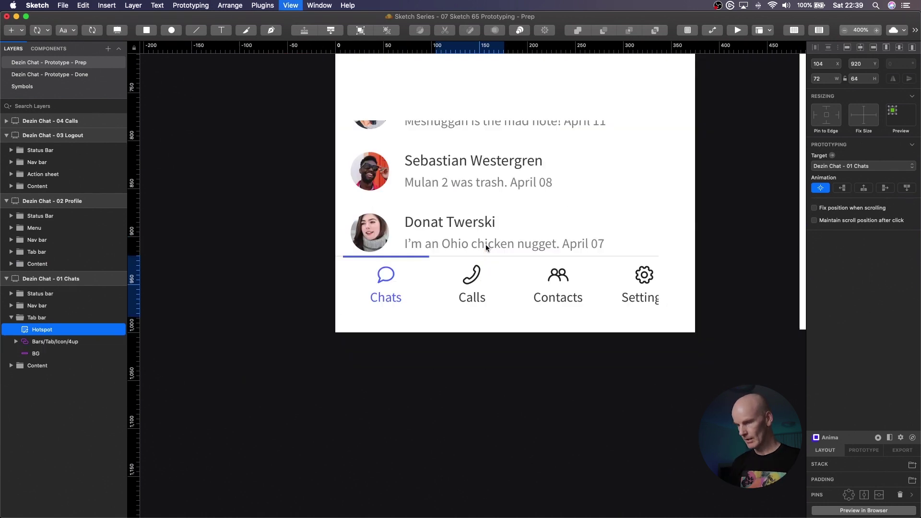
{"action": "scroll", "coordinate": [485, 244], "scroll_direction": "right", "scroll_amount": 5}
{"action": "scroll", "coordinate": [485, 245], "scroll_direction": "up", "scroll_amount": 2}
{"action": "scroll", "coordinate": [348, 374], "scroll_direction": "right", "scroll_amount": 2}
{"action": "scroll", "coordinate": [347, 374], "scroll_direction": "up", "scroll_amount": 1}
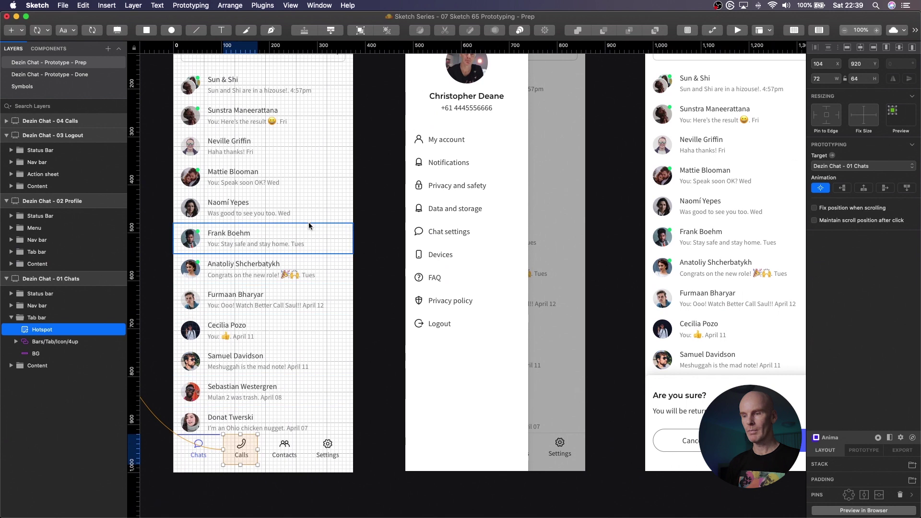
{"action": "key", "text": "ctrl+g"}
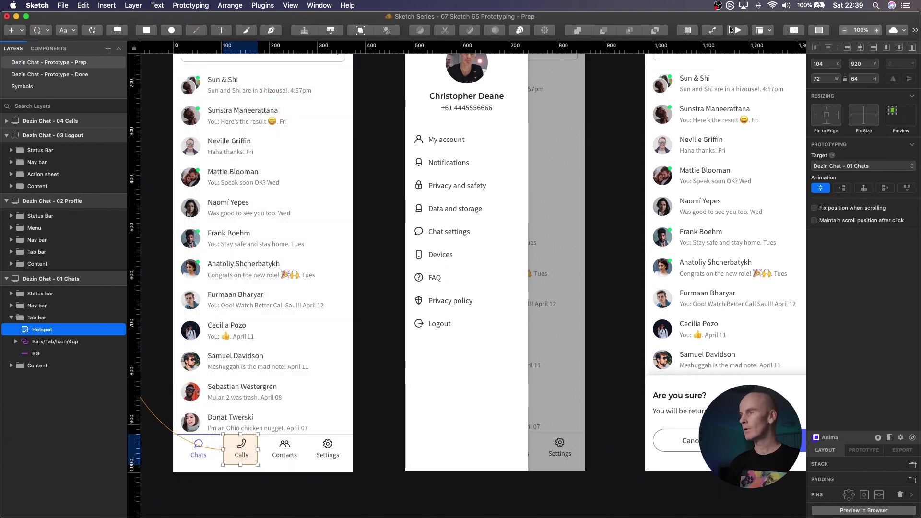
Link the Calls tab hotspot to the 04 Calls screen
{"action": "key", "text": "w"}
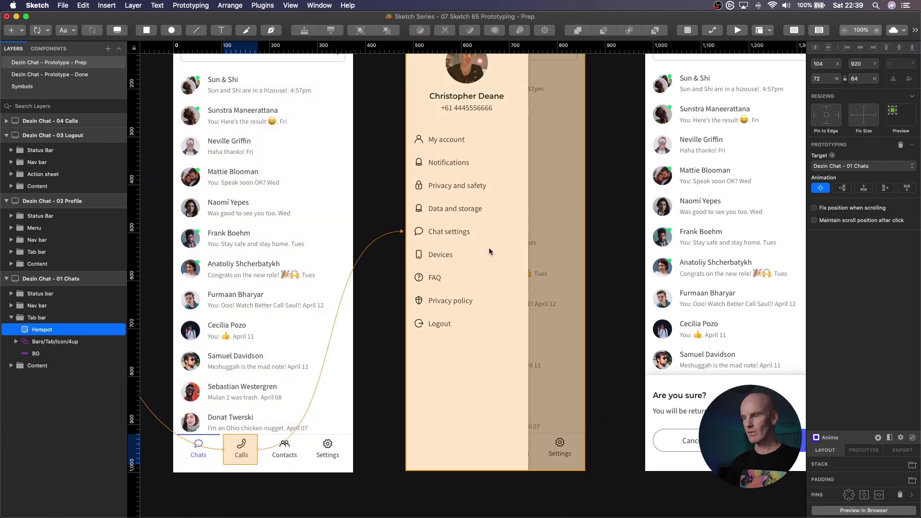
{"action": "scroll", "coordinate": [489, 247], "scroll_direction": "right", "scroll_amount": 10}
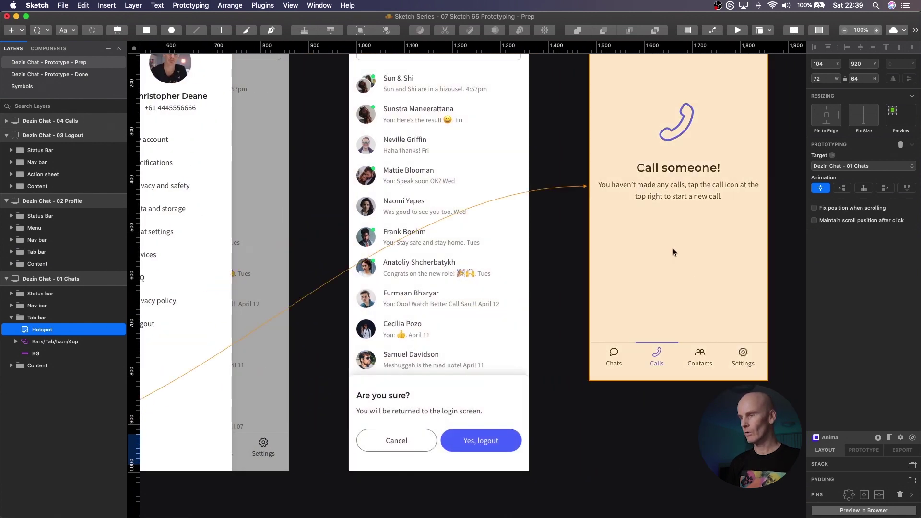
{"action": "left_click", "coordinate": [671, 249]}
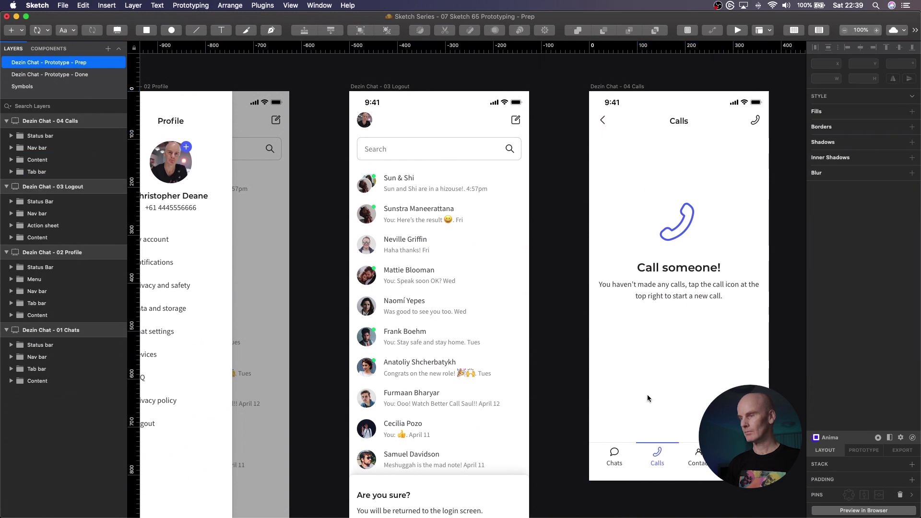
Draw a 40 × 40 hotspot over the back arrow on the Calls screen
{"action": "left_click", "coordinate": [598, 123]}
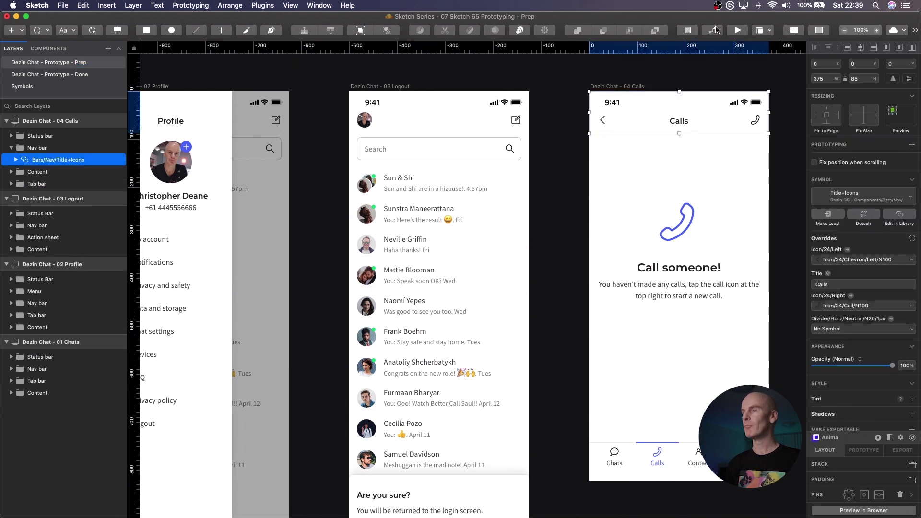
{"action": "left_click", "coordinate": [688, 30]}
{"action": "left_click_drag", "start_coordinate": [600, 112], "coordinate": [612, 126]}
{"action": "key", "text": "super+equal"}
{"action": "key", "text": "super+equal"}
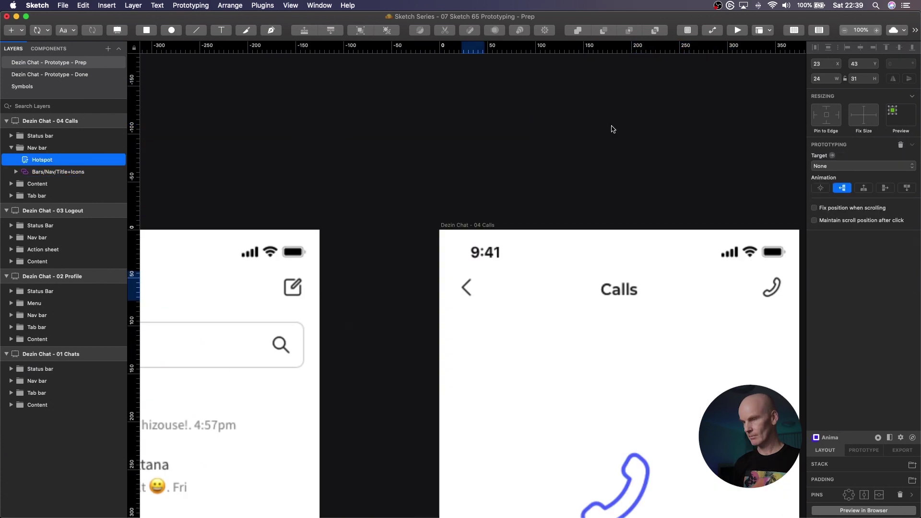
{"action": "left_click_drag", "start_coordinate": [497, 316], "coordinate": [437, 286]}
{"action": "left_click_drag", "start_coordinate": [467, 258], "coordinate": [467, 251]}
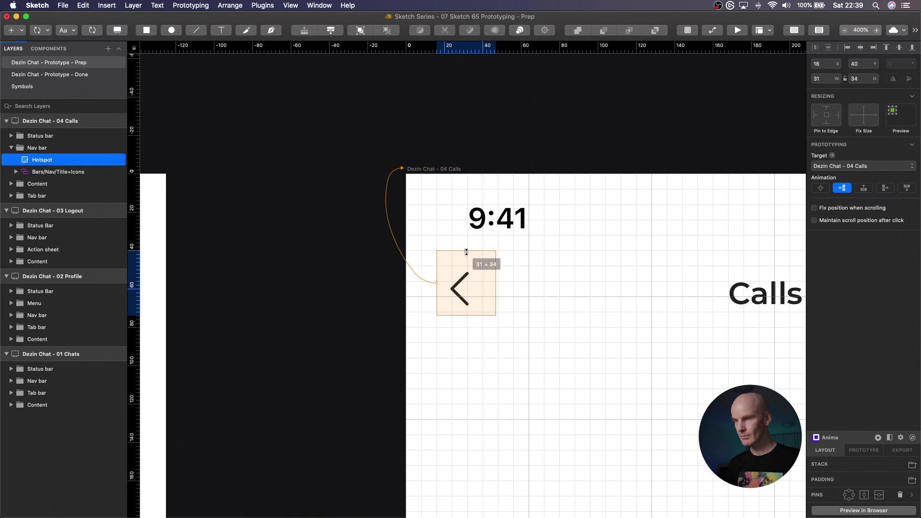
{"action": "left_click_drag", "start_coordinate": [496, 315], "coordinate": [499, 327]}
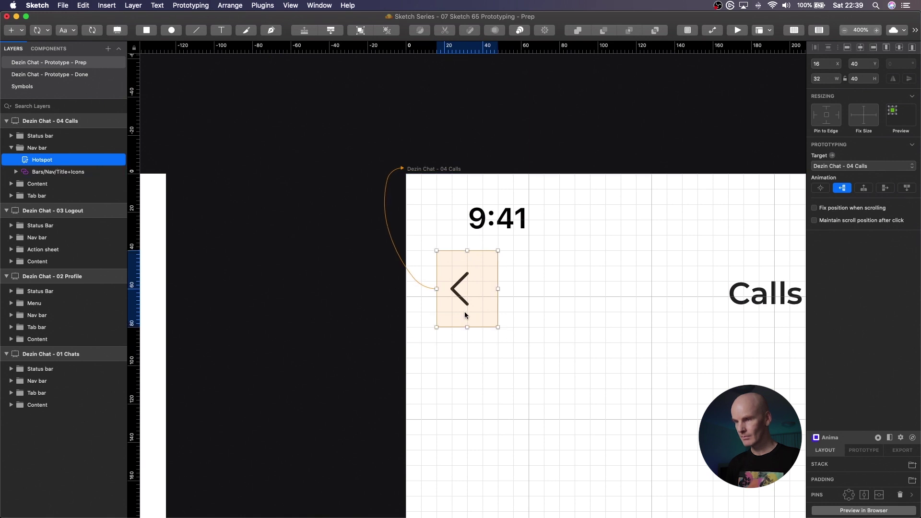
{"action": "left_click_drag", "start_coordinate": [437, 289], "coordinate": [423, 289]}
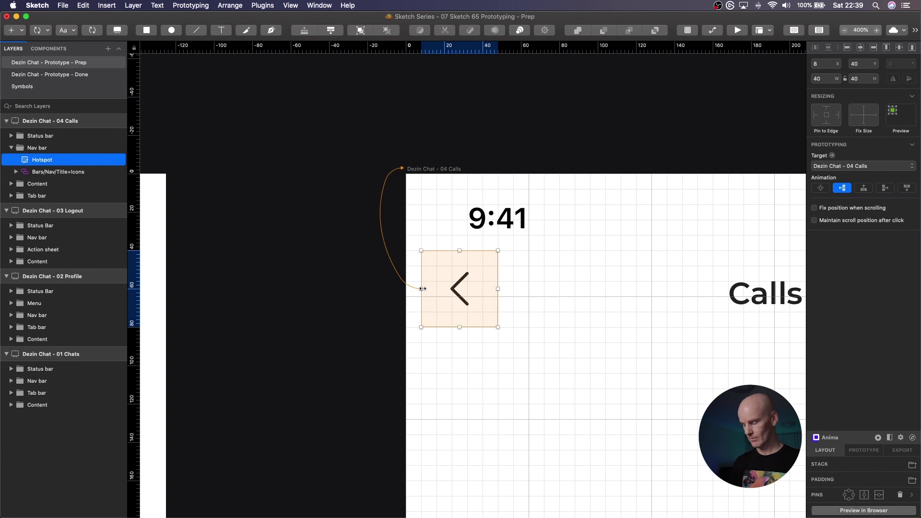
{"action": "key", "text": "super+0"}
{"action": "mouse_move", "coordinate": [430, 423]}
{"action": "left_mouse_down"}
{"action": "mouse_move", "coordinate": [596, 264]}
{"action": "mouse_move", "coordinate": [603, 231]}
{"action": "mouse_move", "coordinate": [652, 233]}
{"action": "left_mouse_up"}
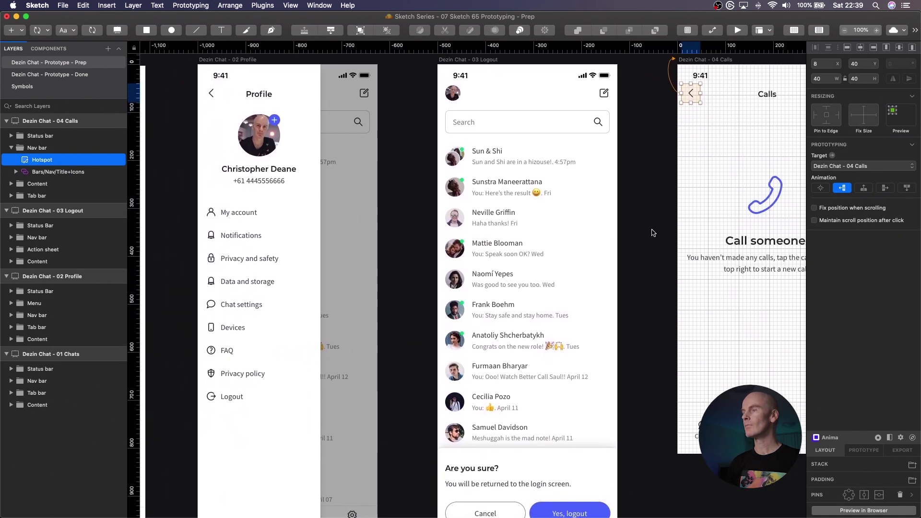
Link the back-arrow hotspot to 01 Chats and change its transition animation
{"action": "left_click", "coordinate": [712, 30]}
{"action": "scroll", "coordinate": [301, 165], "scroll_direction": "left", "scroll_amount": 8}
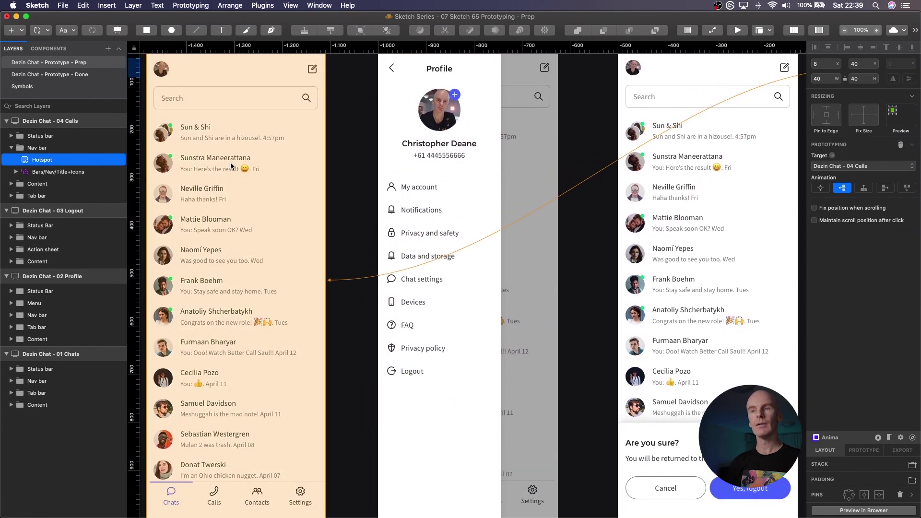
{"action": "left_click", "coordinate": [233, 160]}
{"action": "scroll", "coordinate": [310, 214], "scroll_direction": "up", "scroll_amount": 3}
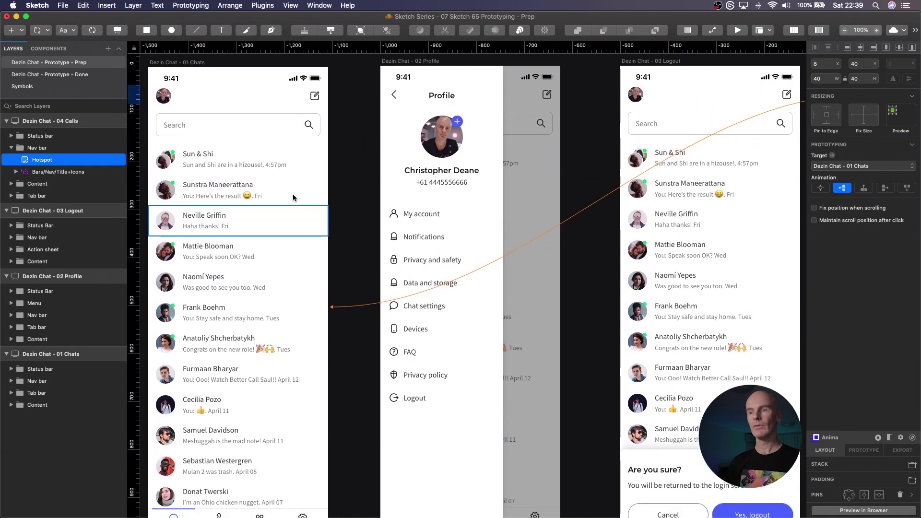
{"action": "left_click", "coordinate": [886, 188]}
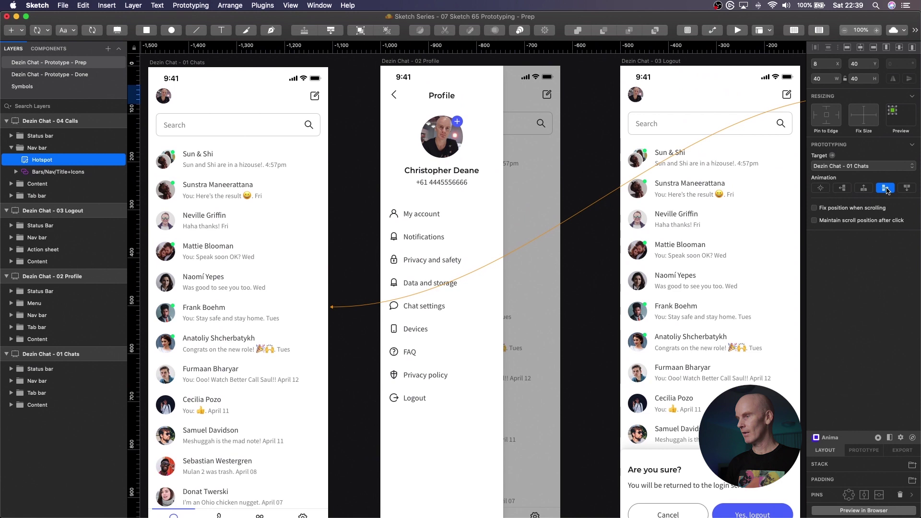
Preview from the Chats screen, test Calls and back, then close the preview
{"action": "left_click", "coordinate": [218, 62]}
{"action": "scroll", "coordinate": [636, 70], "scroll_direction": "left", "scroll_amount": 1}
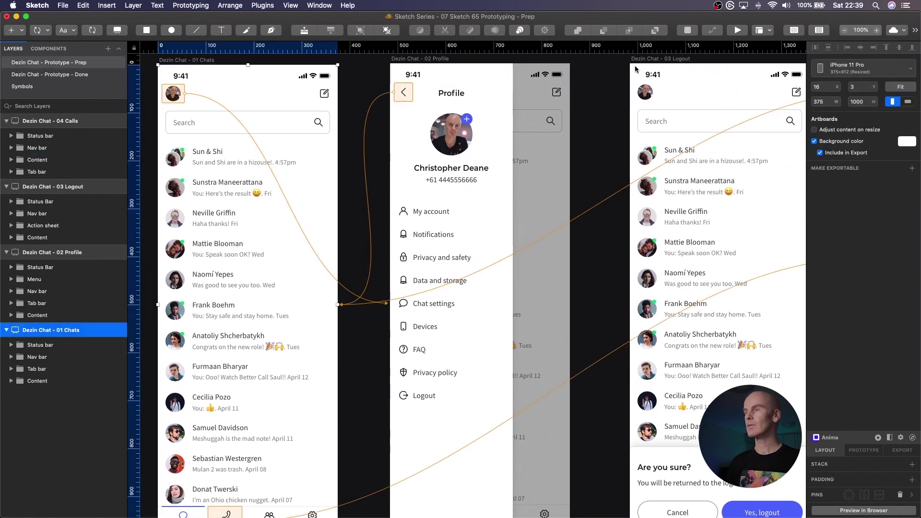
{"action": "left_click", "coordinate": [736, 31]}
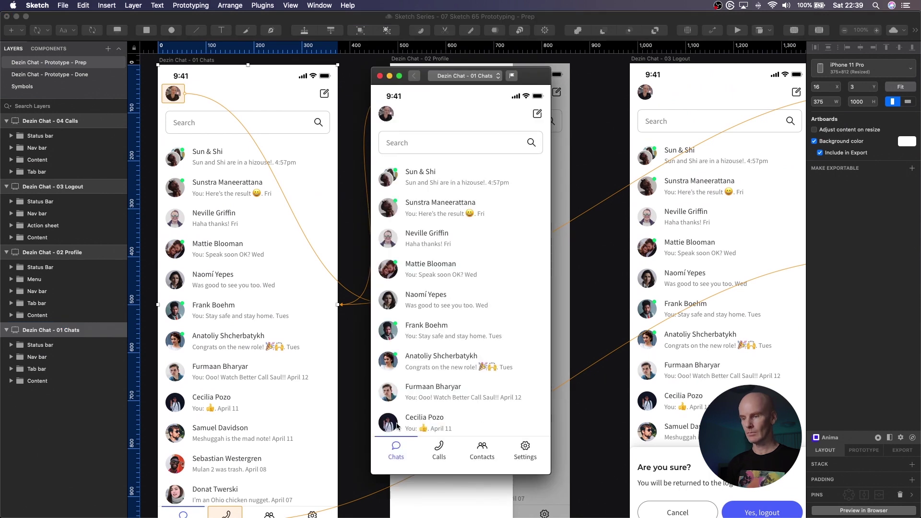
{"action": "left_click", "coordinate": [451, 450]}
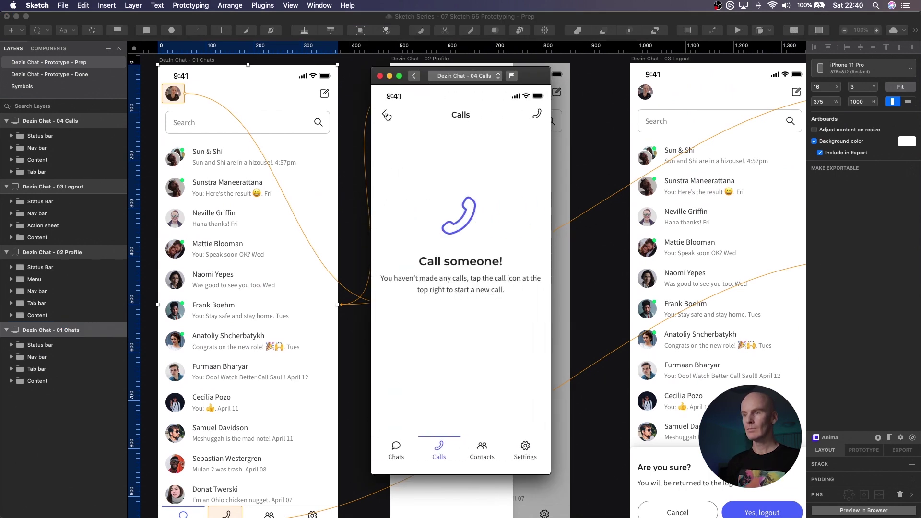
{"action": "left_click", "coordinate": [386, 114]}
{"action": "left_click", "coordinate": [379, 76]}
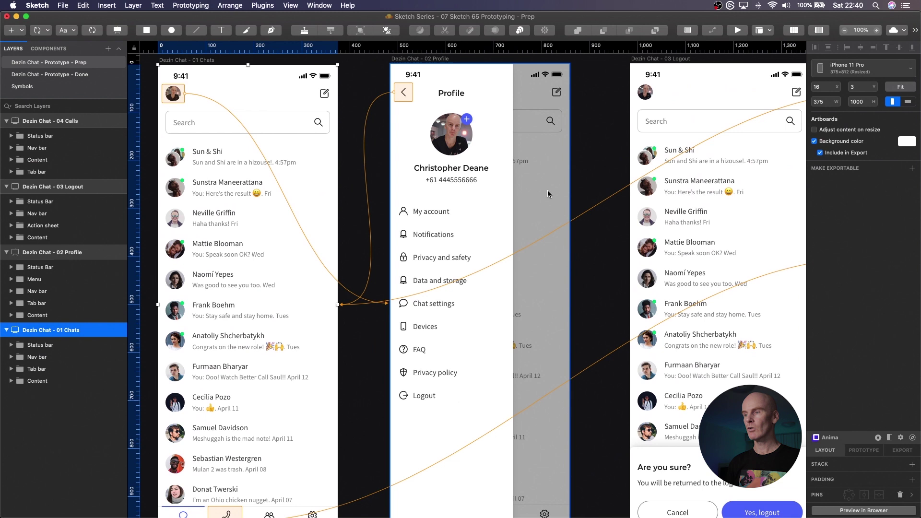
{"action": "scroll", "coordinate": [480, 216], "scroll_direction": "right", "scroll_amount": 10}
{"action": "scroll", "coordinate": [480, 216], "scroll_direction": "down", "scroll_amount": 3}
Draw a 72 × 67 hotspot over the Chats tab on the Calls screen
{"action": "left_click", "coordinate": [508, 312]}
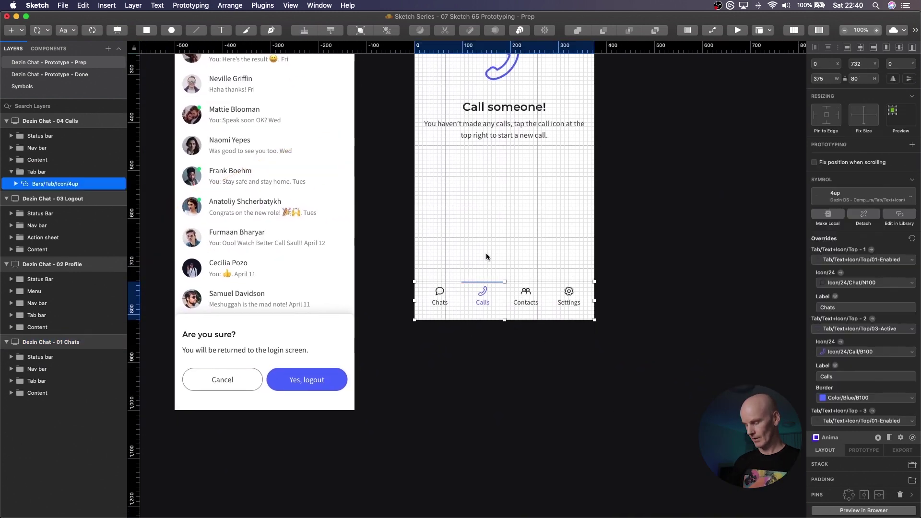
{"action": "key", "text": "super+plus"}
{"action": "scroll", "coordinate": [486, 253], "scroll_direction": "left", "scroll_amount": 3}
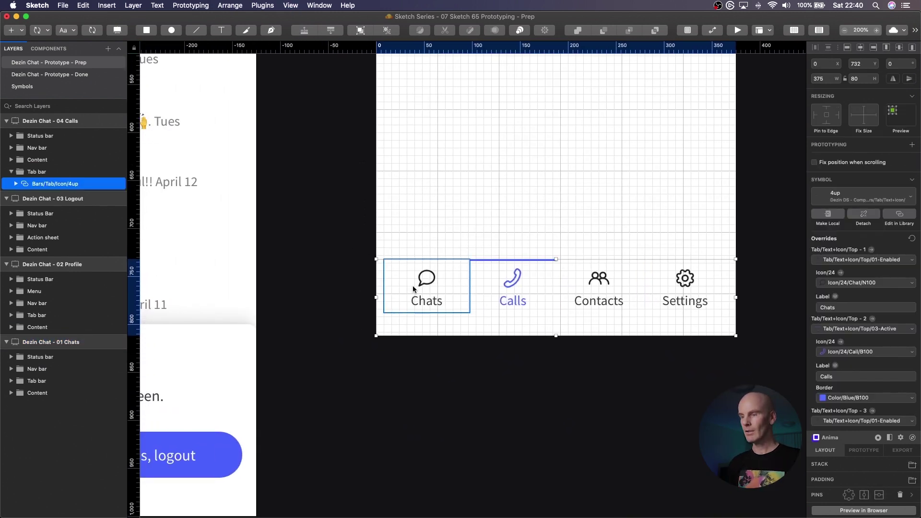
{"action": "left_click", "coordinate": [689, 30]}
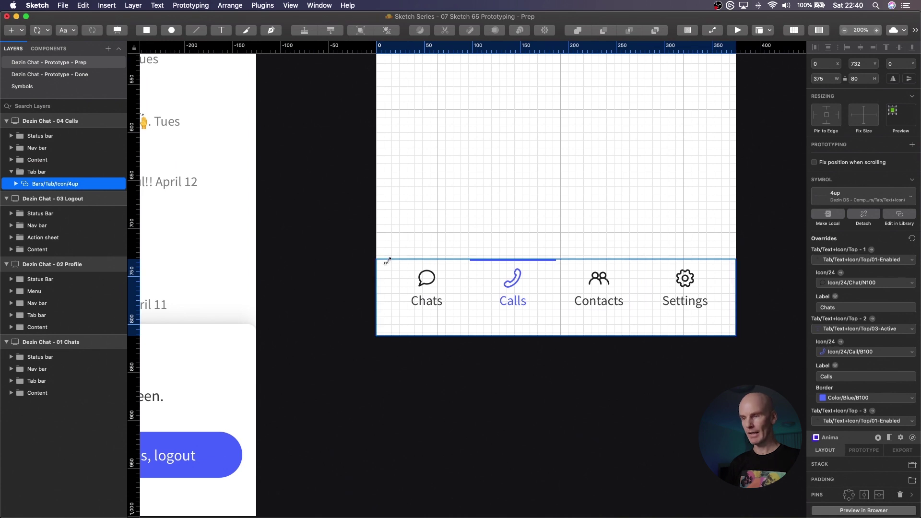
{"action": "left_click_drag", "start_coordinate": [392, 263], "coordinate": [459, 319]}
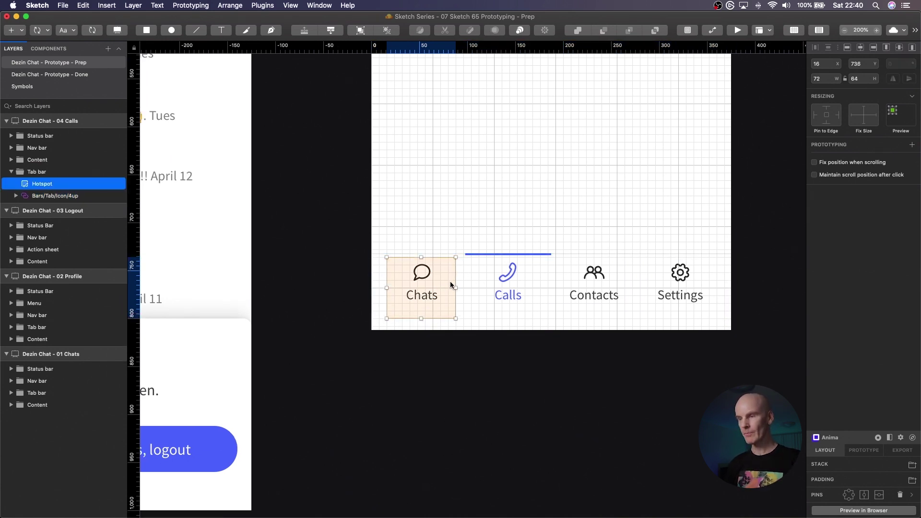
{"action": "left_click_drag", "start_coordinate": [422, 257], "coordinate": [422, 254]}
{"action": "key", "text": "super+minus"}
{"action": "key", "text": "super+minus"}
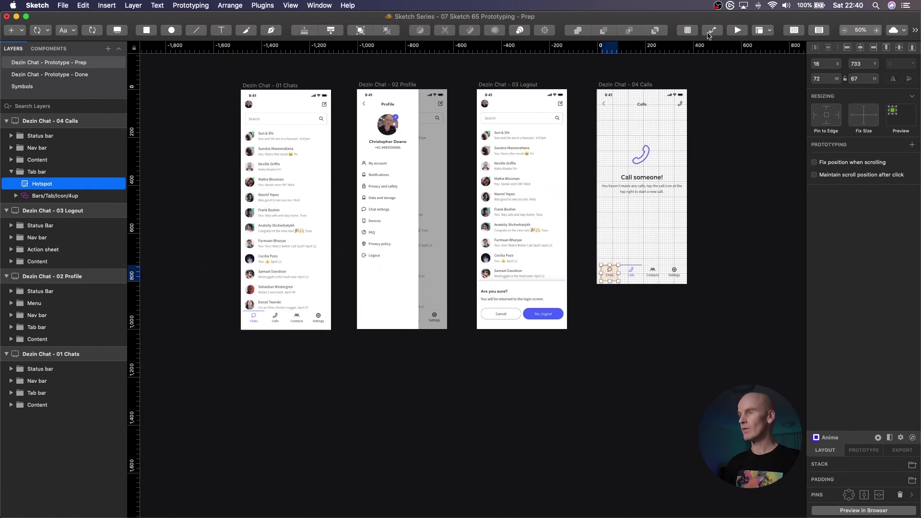
Link the Chats tab hotspot to the 01 Chats screen
{"action": "left_click", "coordinate": [709, 33]}
{"action": "left_click", "coordinate": [291, 175]}
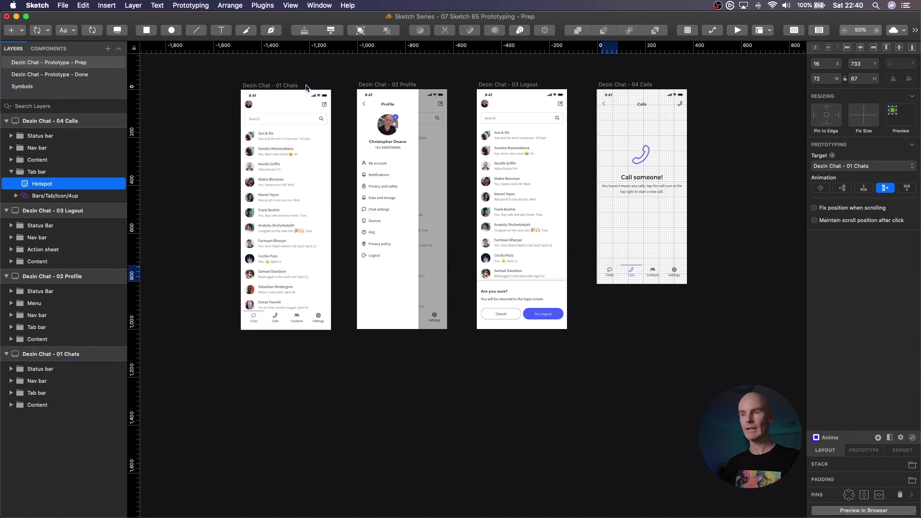
{"action": "left_click", "coordinate": [344, 87]}
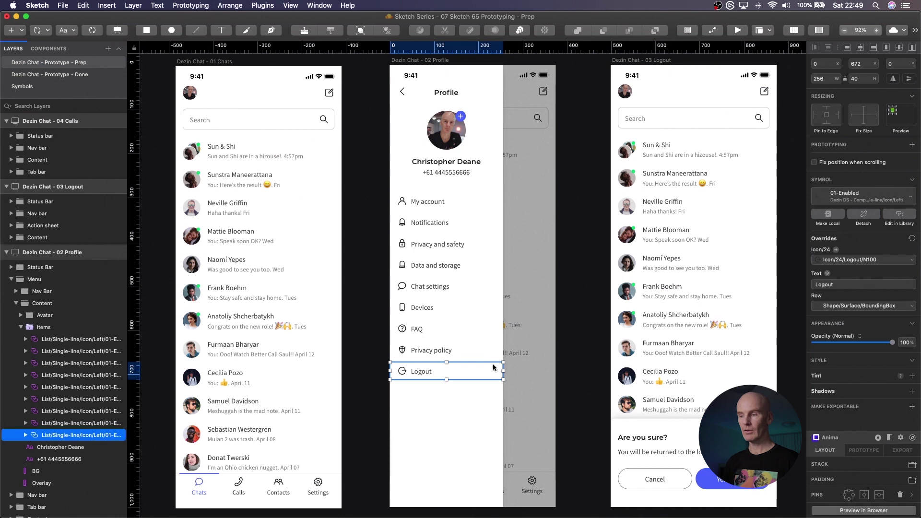
Link the Profile screen's Logout row to the 03 Logout screen and deselect it
{"action": "left_click", "coordinate": [714, 31]}
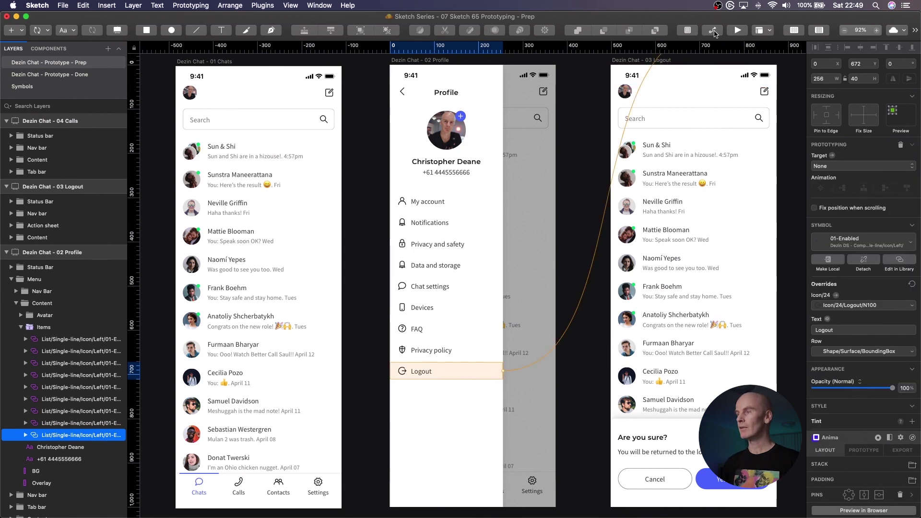
{"action": "left_click", "coordinate": [662, 246]}
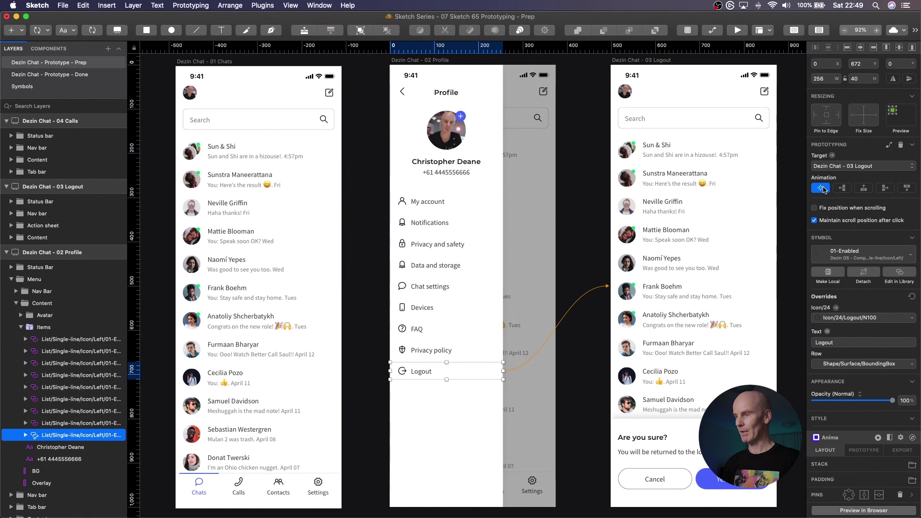
{"action": "key", "text": "Escape"}
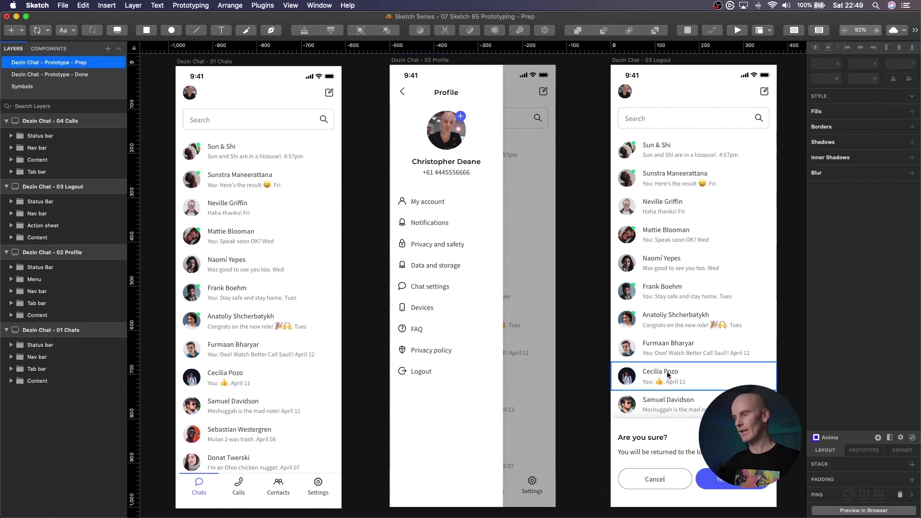
Link the logout sheet's Cancel button to the 01 Chats screen
{"action": "left_click", "coordinate": [632, 485]}
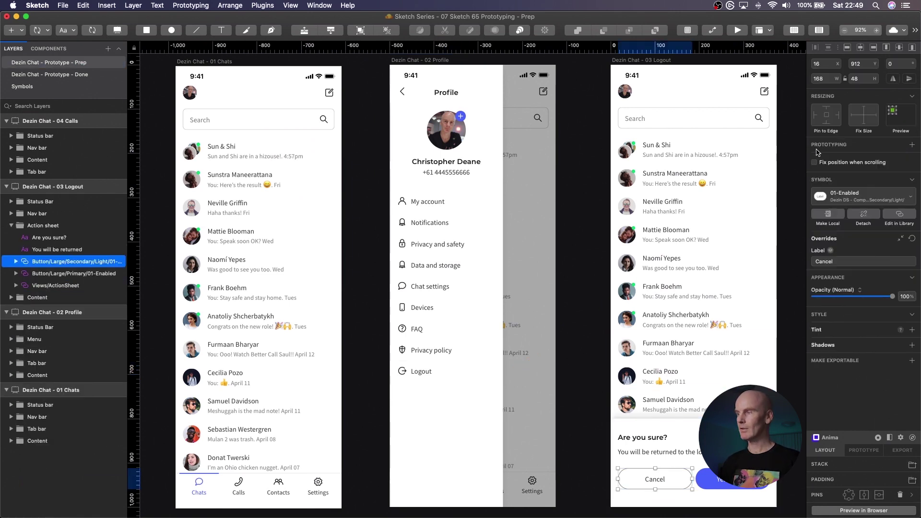
{"action": "left_click", "coordinate": [713, 30]}
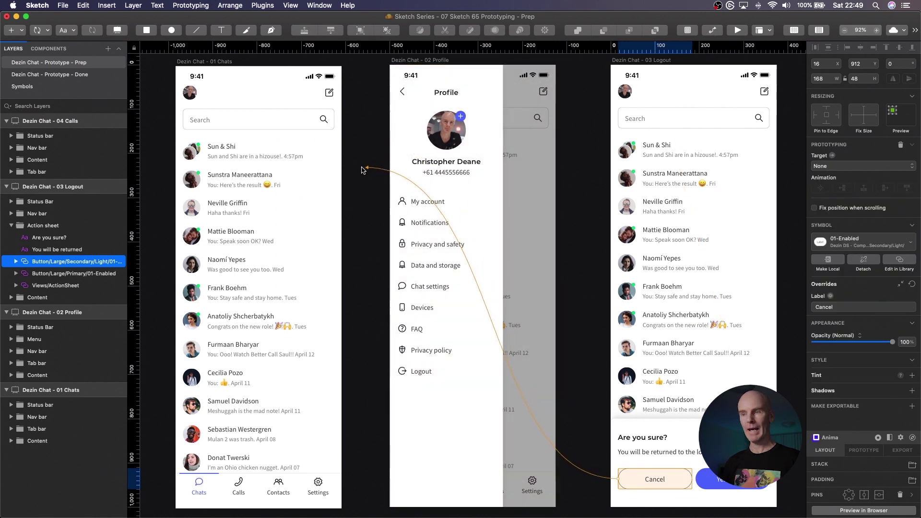
{"action": "left_click", "coordinate": [317, 183]}
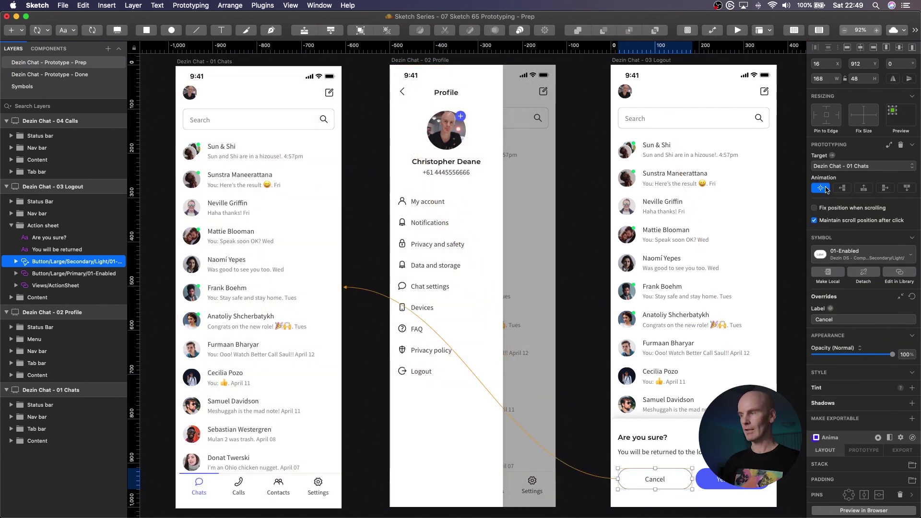
{"action": "left_click", "coordinate": [255, 70]}
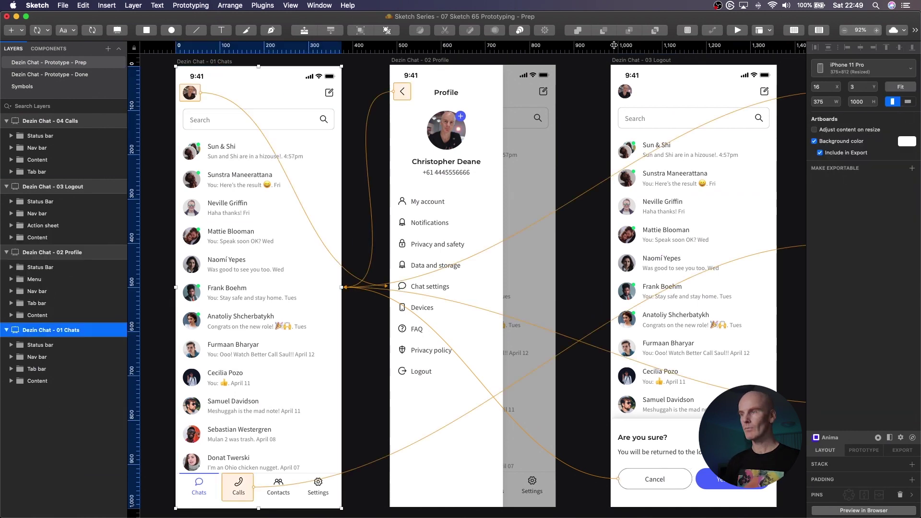
Preview the prototype, make 01 Chats the start point, and test the Profile link
{"action": "left_click", "coordinate": [738, 32]}
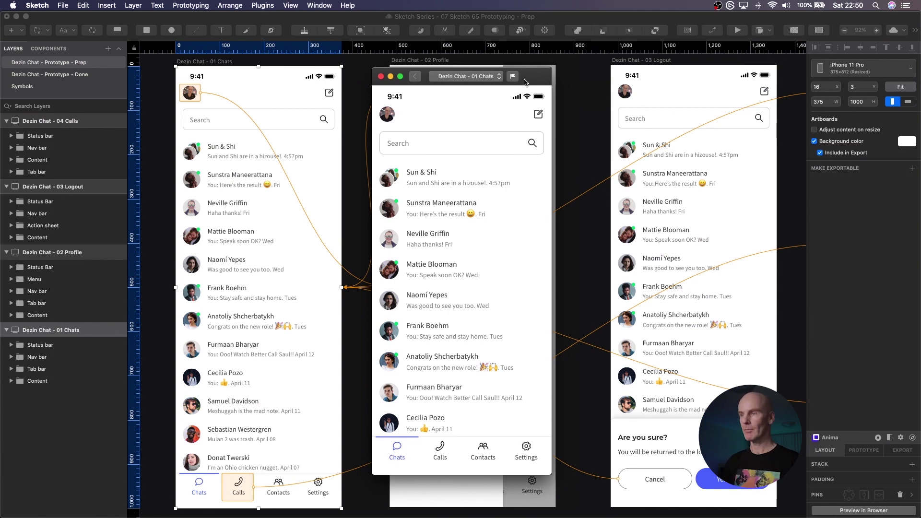
{"action": "left_click", "coordinate": [513, 77]}
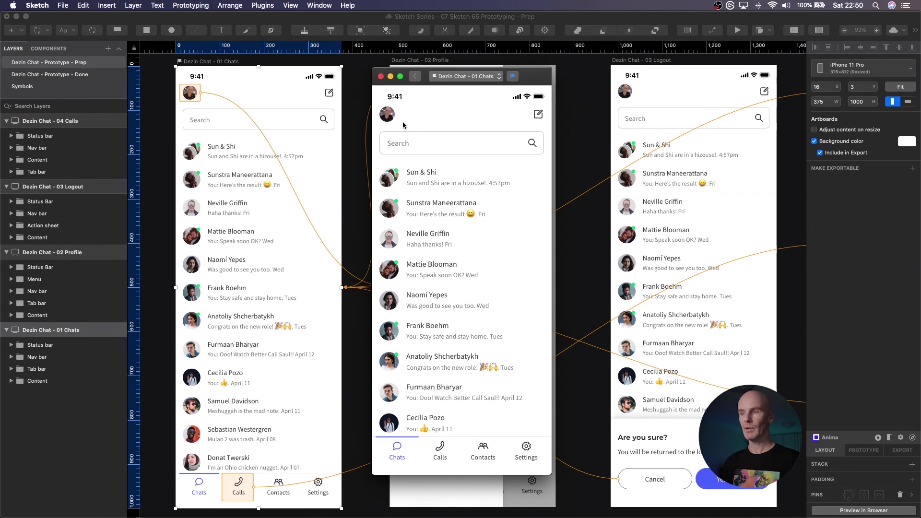
{"action": "scroll", "coordinate": [465, 237], "scroll_direction": "down", "scroll_amount": 4}
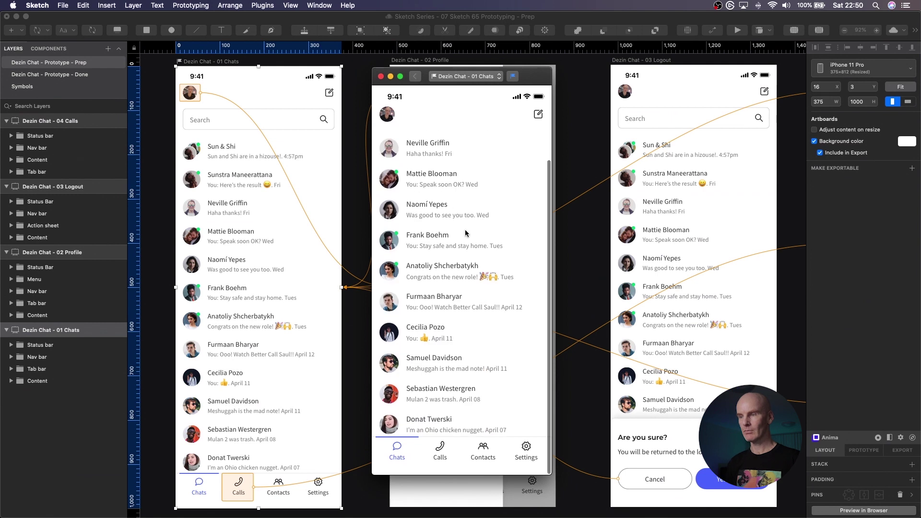
{"action": "left_click", "coordinate": [389, 117]}
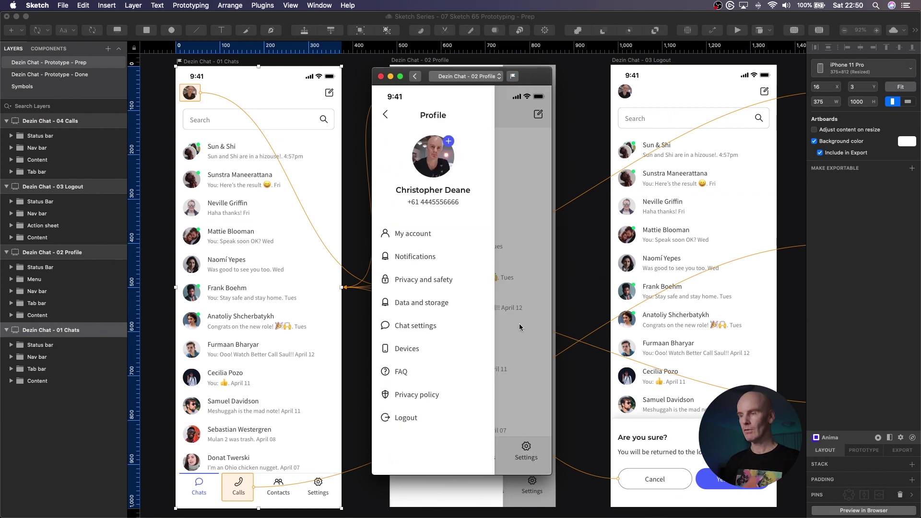
{"action": "left_click", "coordinate": [385, 115]}
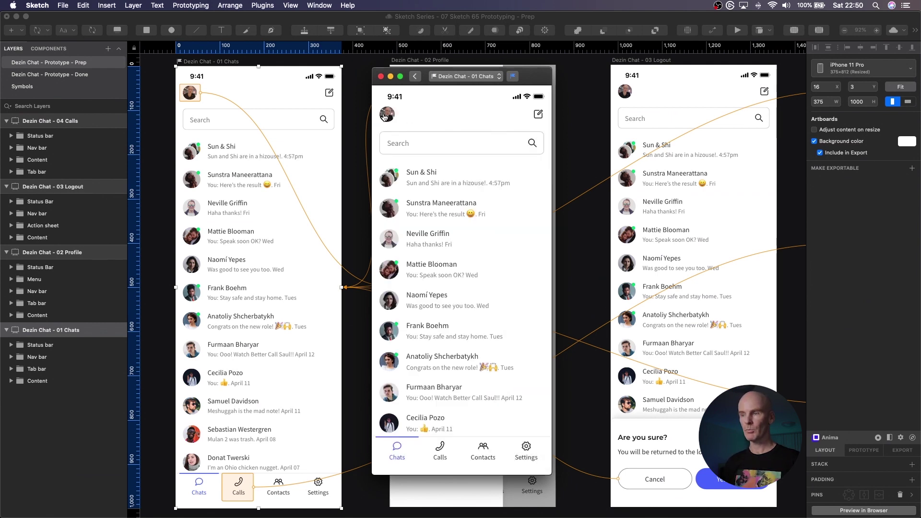
{"action": "left_click", "coordinate": [388, 117]}
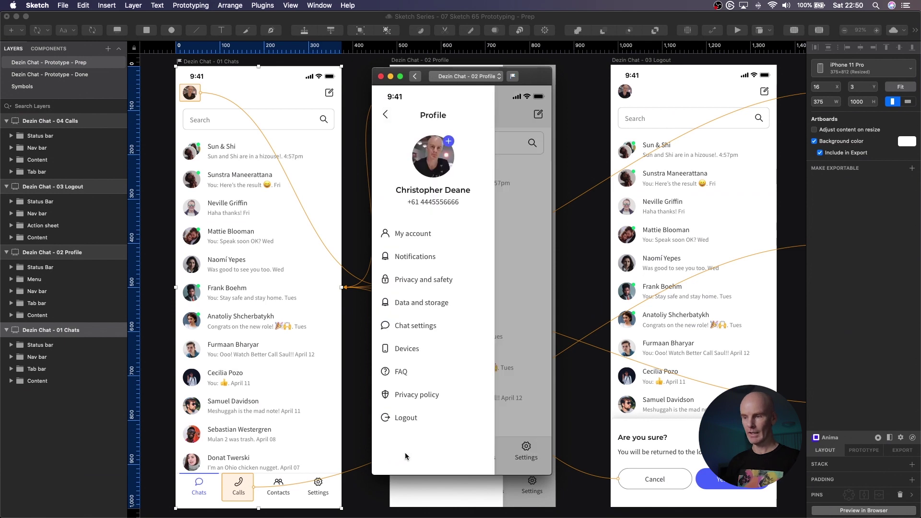
Test the Logout, Cancel and Calls links in the preview, then close it
{"action": "left_click", "coordinate": [405, 418]}
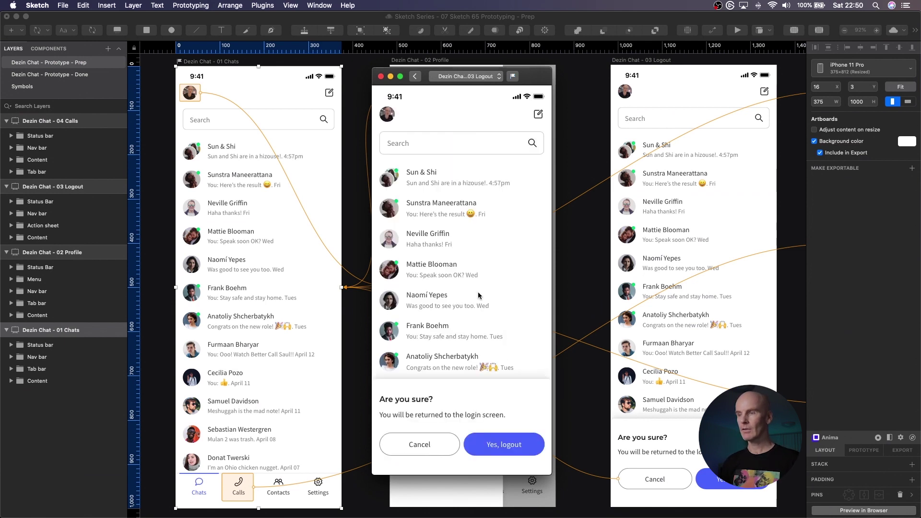
{"action": "scroll", "coordinate": [478, 296], "scroll_direction": "down", "scroll_amount": 3}
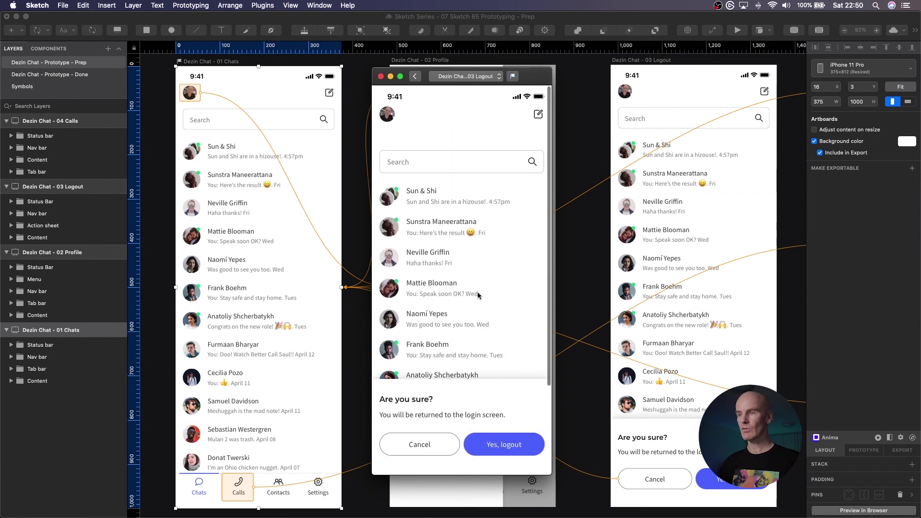
{"action": "left_click", "coordinate": [422, 444]}
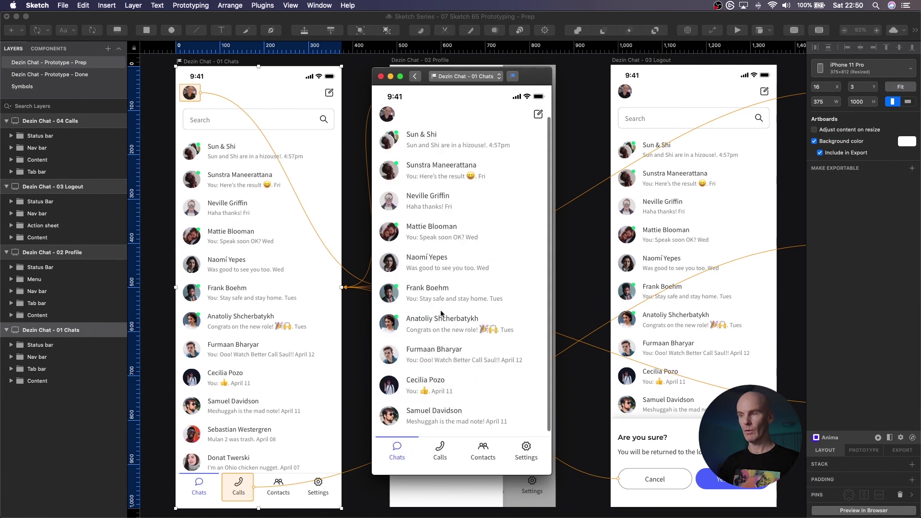
{"action": "scroll", "coordinate": [442, 314], "scroll_direction": "down", "scroll_amount": 3}
{"action": "left_click", "coordinate": [442, 448]}
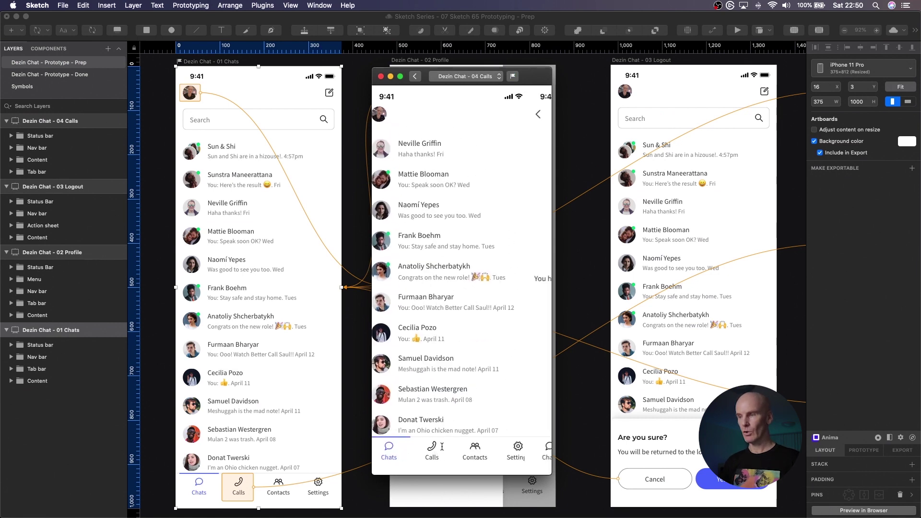
{"action": "left_click", "coordinate": [388, 115]}
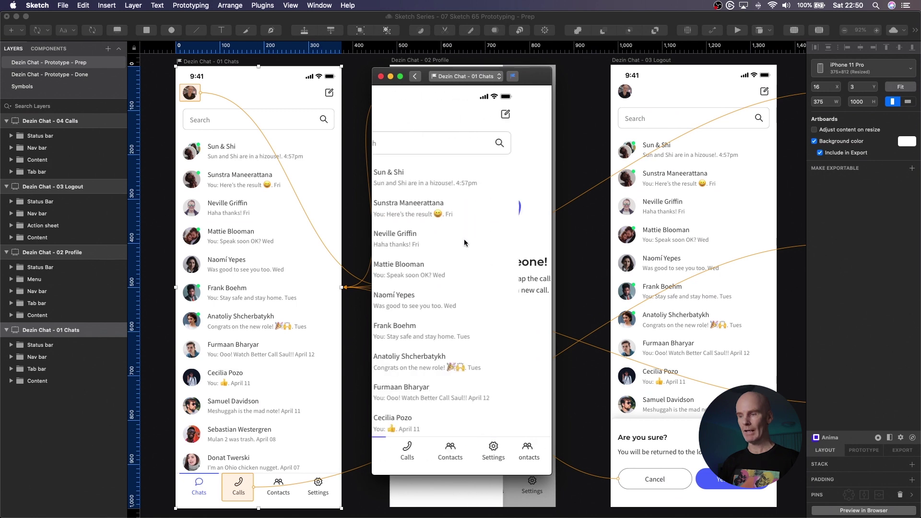
{"action": "left_click", "coordinate": [435, 453]}
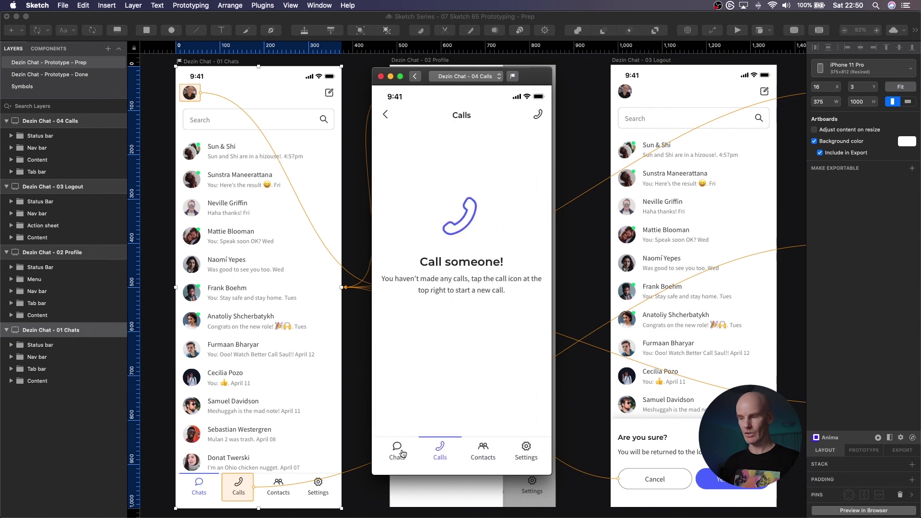
{"action": "left_click", "coordinate": [397, 451]}
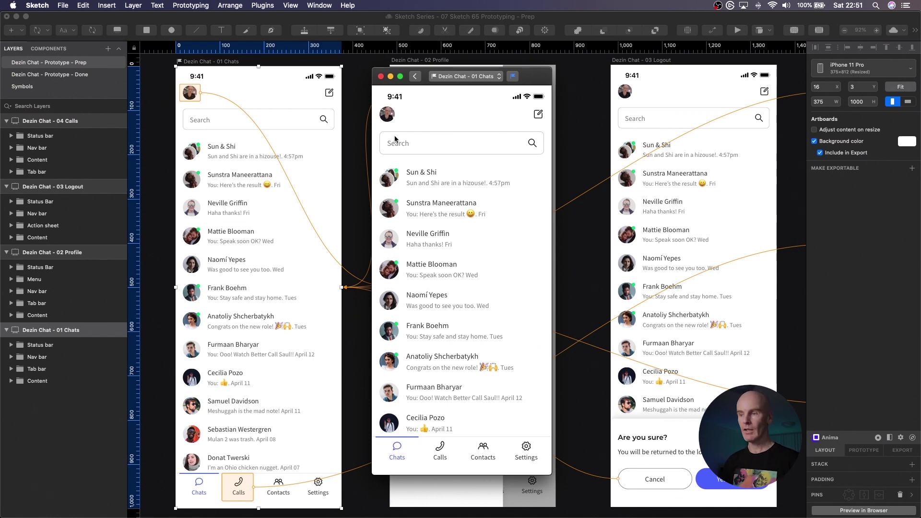
{"action": "left_click", "coordinate": [380, 77]}
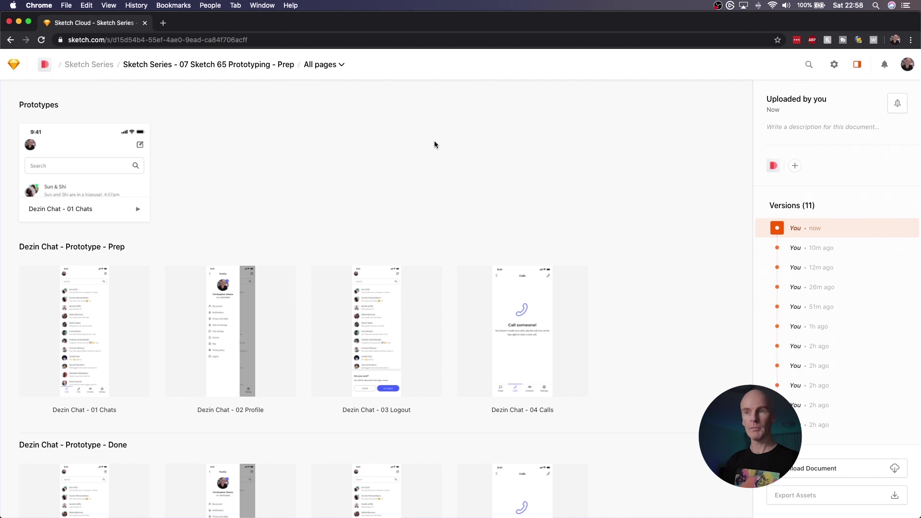
Play the uploaded prototype in Sketch Cloud and test the Calls round trip
{"action": "left_click", "coordinate": [93, 154]}
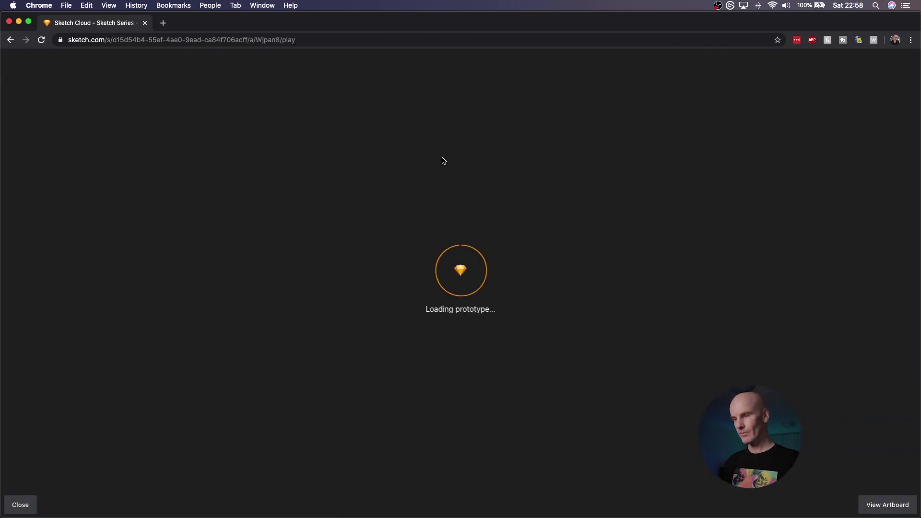
{"action": "scroll", "coordinate": [445, 220], "scroll_direction": "down", "scroll_amount": 3}
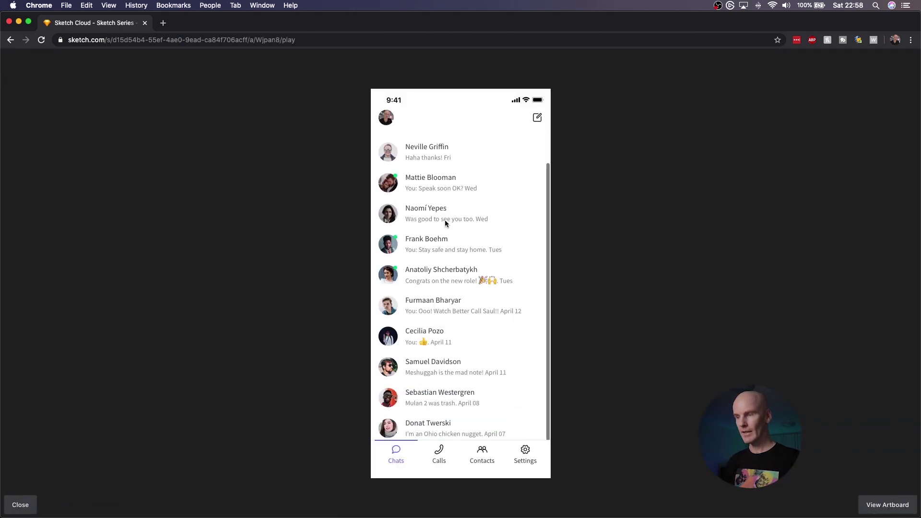
{"action": "scroll", "coordinate": [445, 220], "scroll_direction": "up", "scroll_amount": 3}
{"action": "left_click", "coordinate": [435, 458]}
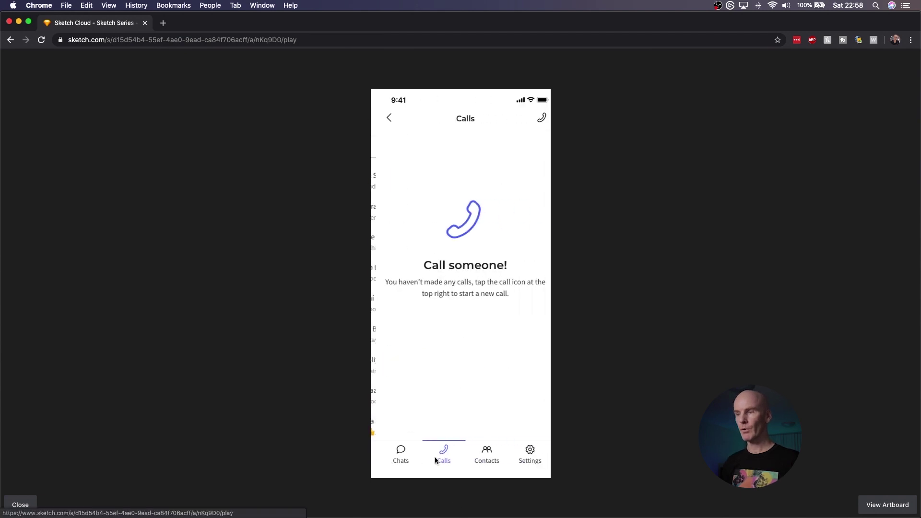
{"action": "left_click", "coordinate": [385, 119]}
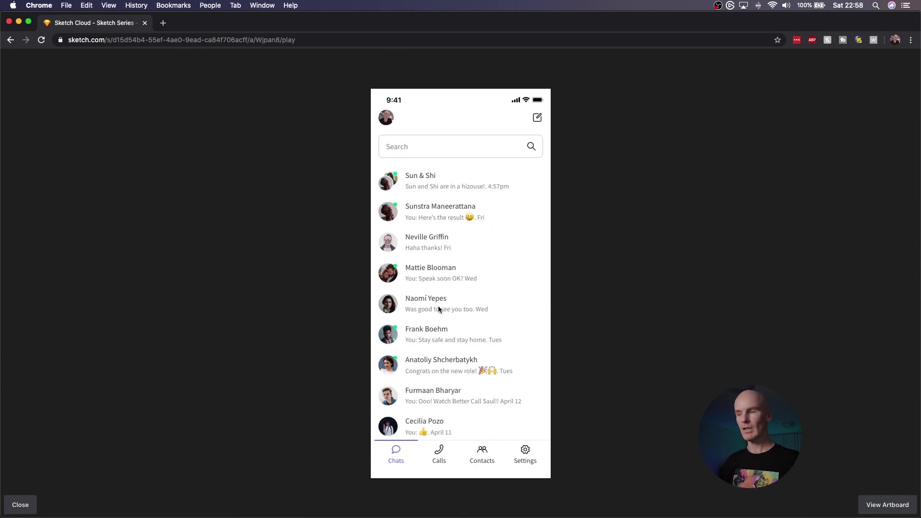
Test the Profile, Logout cancel and Calls links, then close the player
{"action": "left_click", "coordinate": [386, 119]}
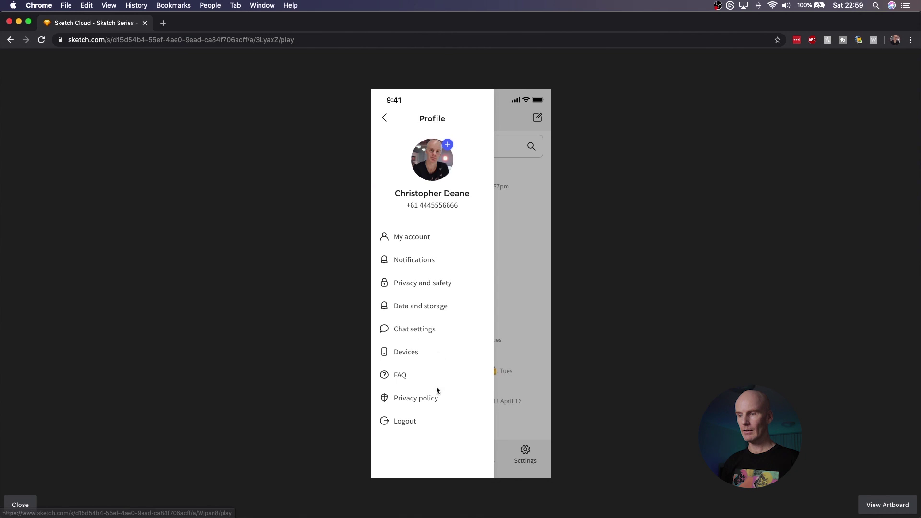
{"action": "left_click", "coordinate": [405, 421]}
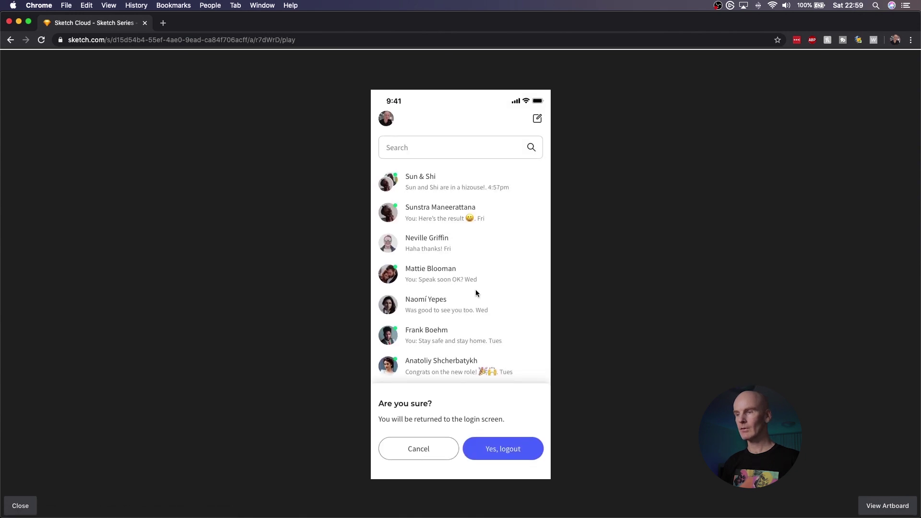
{"action": "scroll", "coordinate": [476, 289], "scroll_direction": "down", "scroll_amount": 3}
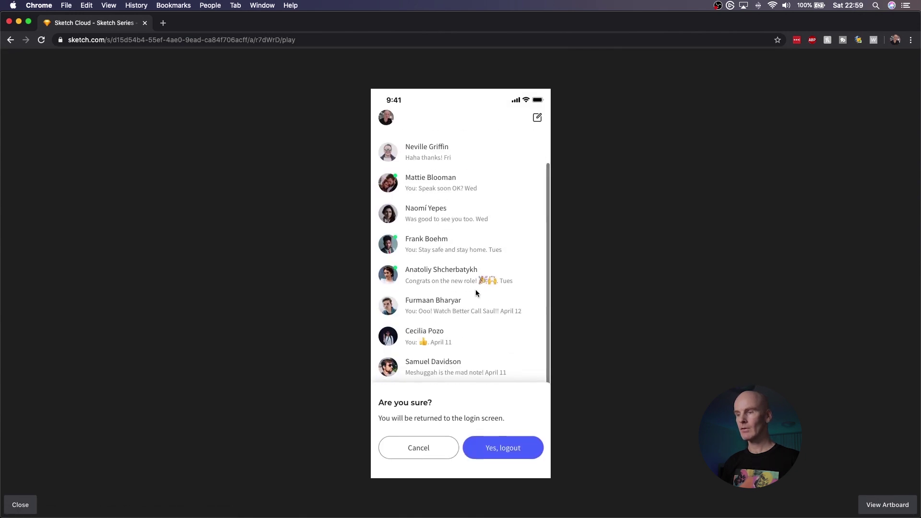
{"action": "left_click", "coordinate": [419, 446]}
{"action": "scroll", "coordinate": [466, 311], "scroll_direction": "up", "scroll_amount": 3}
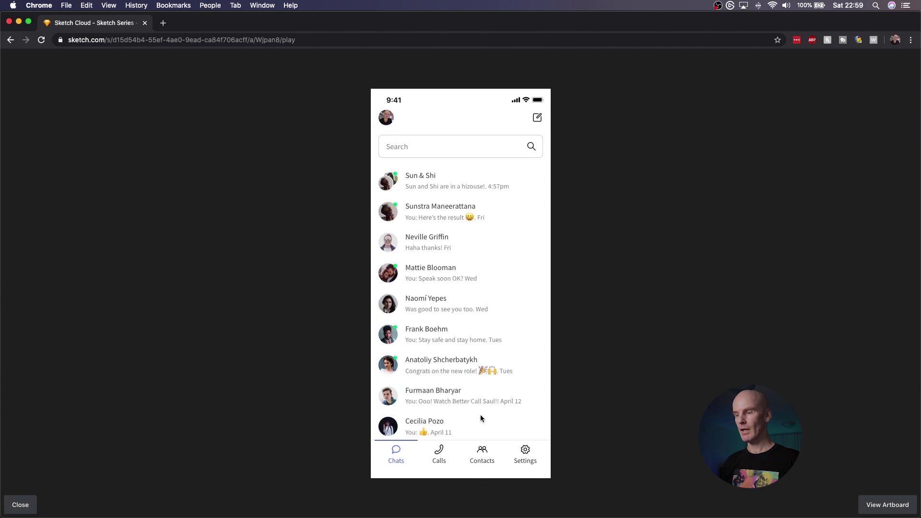
{"action": "left_click", "coordinate": [439, 453]}
{"action": "left_click", "coordinate": [387, 120]}
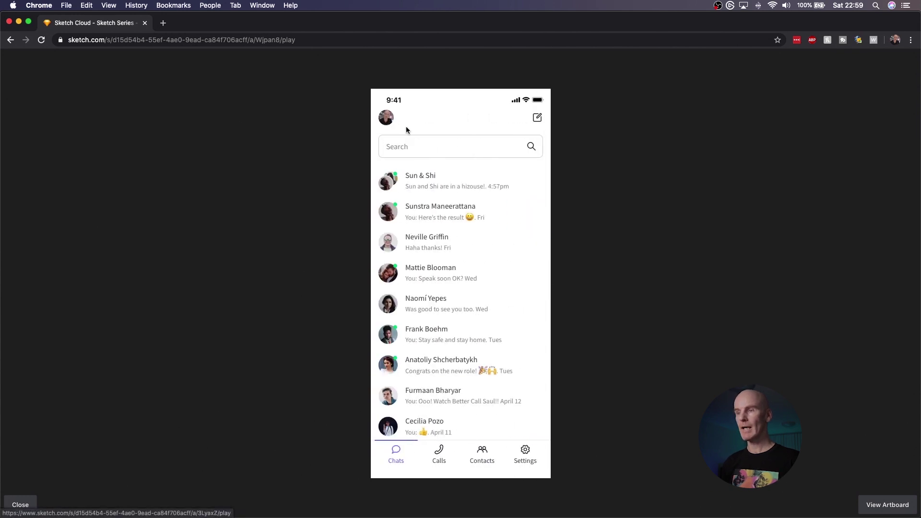
{"action": "left_click", "coordinate": [384, 118]}
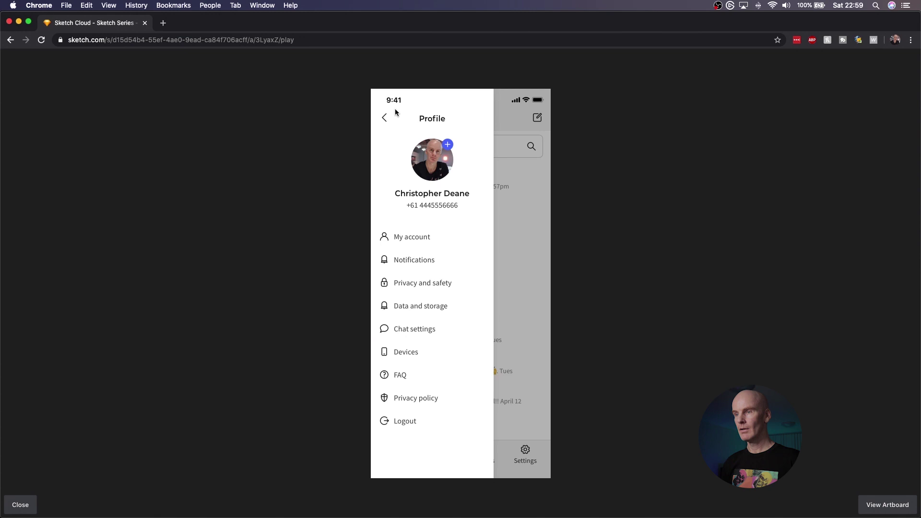
{"action": "key", "text": "Escape"}
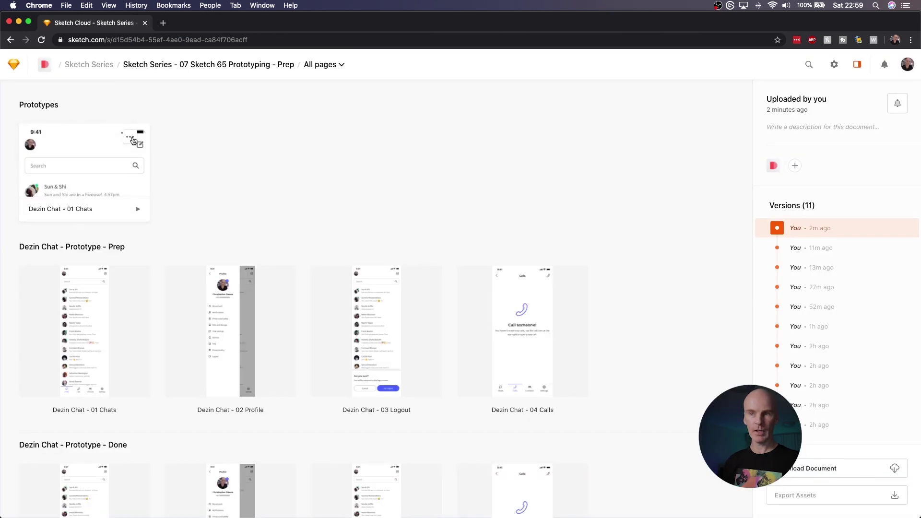
Copy the prototype's link with hotspots from its sharing menu
{"action": "left_click", "coordinate": [130, 138]}
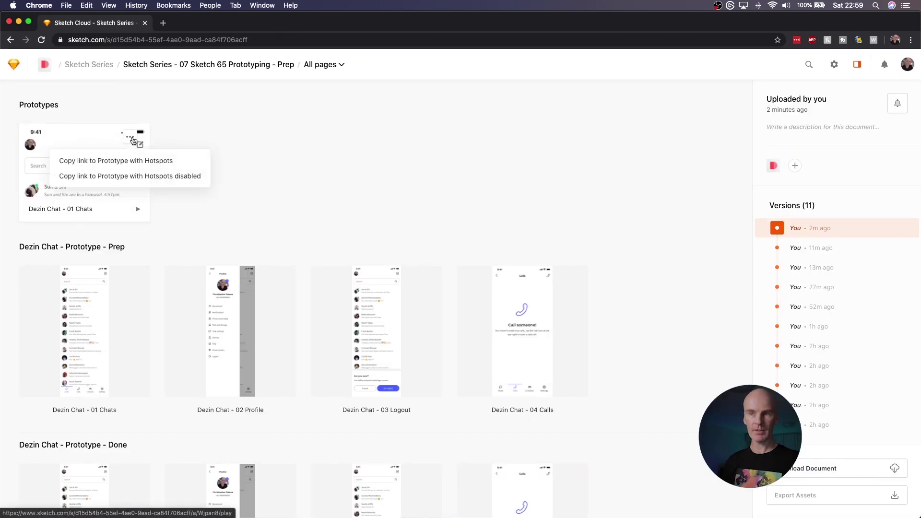
{"action": "left_click", "coordinate": [152, 164]}
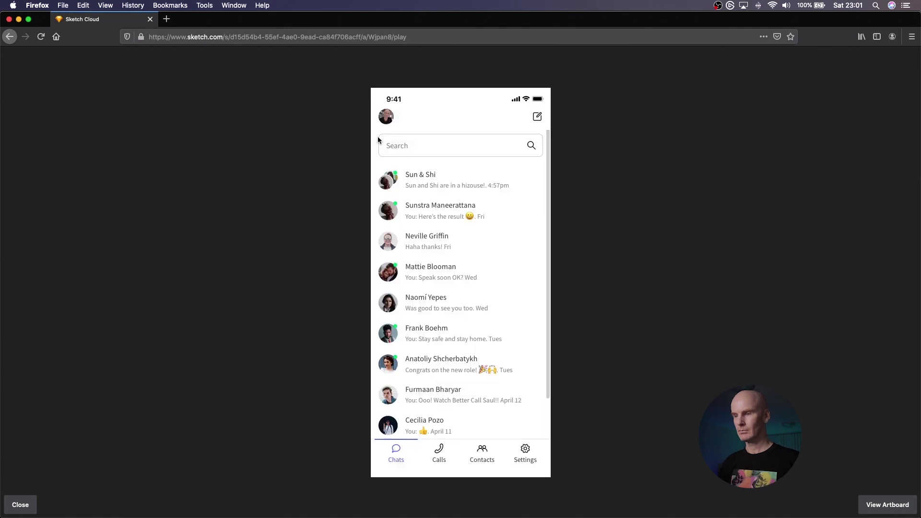
{"action": "scroll", "coordinate": [488, 245], "scroll_direction": "down", "scroll_amount": 3}
{"action": "scroll", "coordinate": [488, 252], "scroll_direction": "up", "scroll_amount": 3}
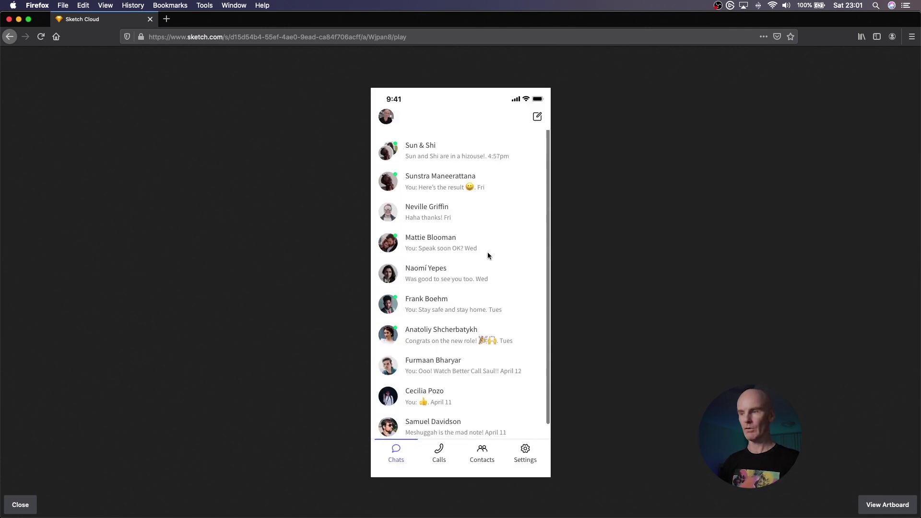